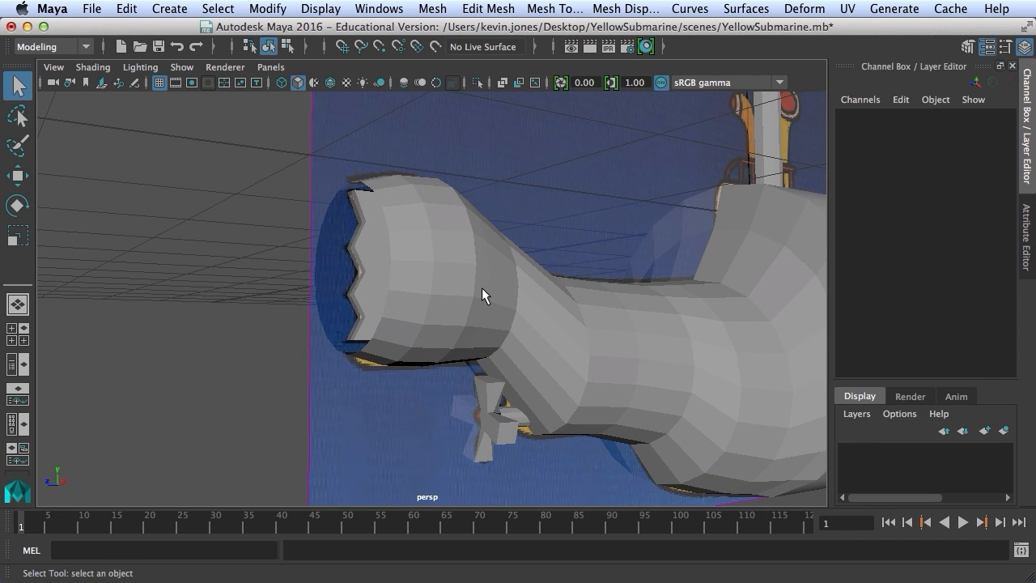
In the side view, delete the submarine's tail-end faces that cover the jagged fin, keeping the strips above and below it
{"action": "key", "text": "space"}
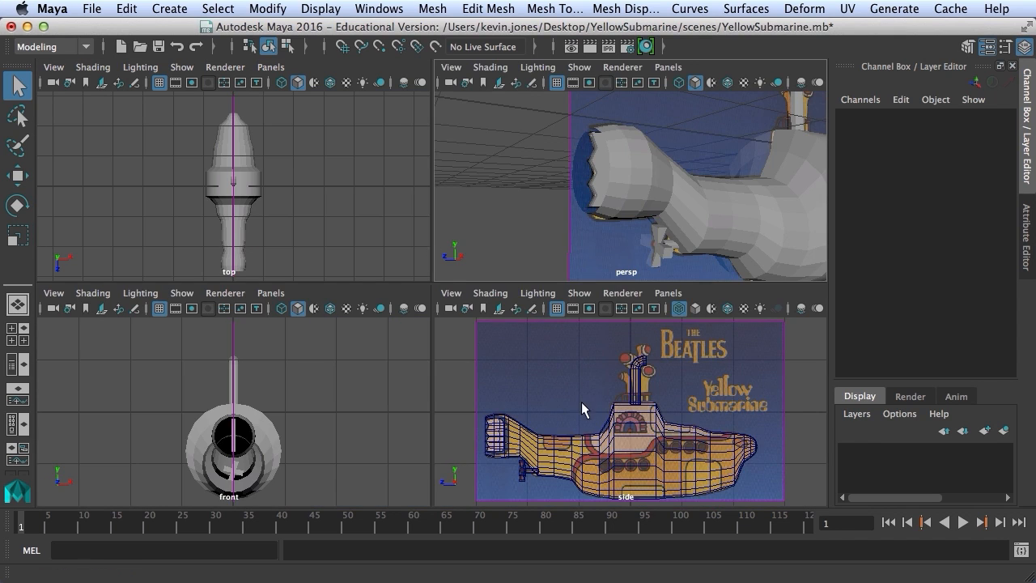
{"action": "key", "text": "space"}
{"action": "middle_click_drag", "start_coordinate": [463, 366], "coordinate": [626, 305], "text": "alt"}
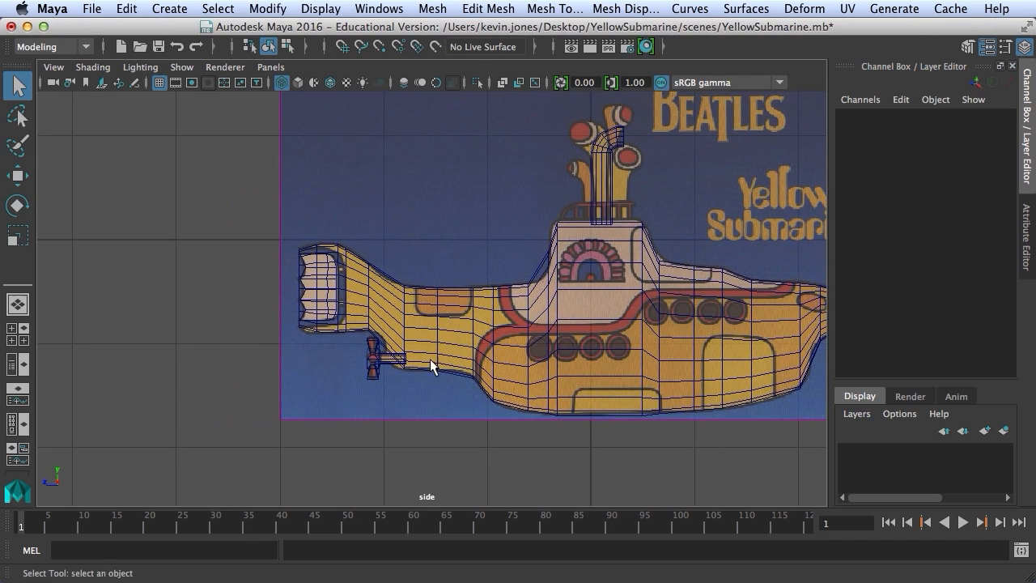
{"action": "scroll", "coordinate": [476, 366], "scroll_direction": "up", "scroll_amount": 7}
{"action": "middle_click_drag", "start_coordinate": [173, 345], "coordinate": [303, 377], "text": "alt"}
{"action": "scroll", "coordinate": [458, 311], "scroll_direction": "up", "scroll_amount": 3}
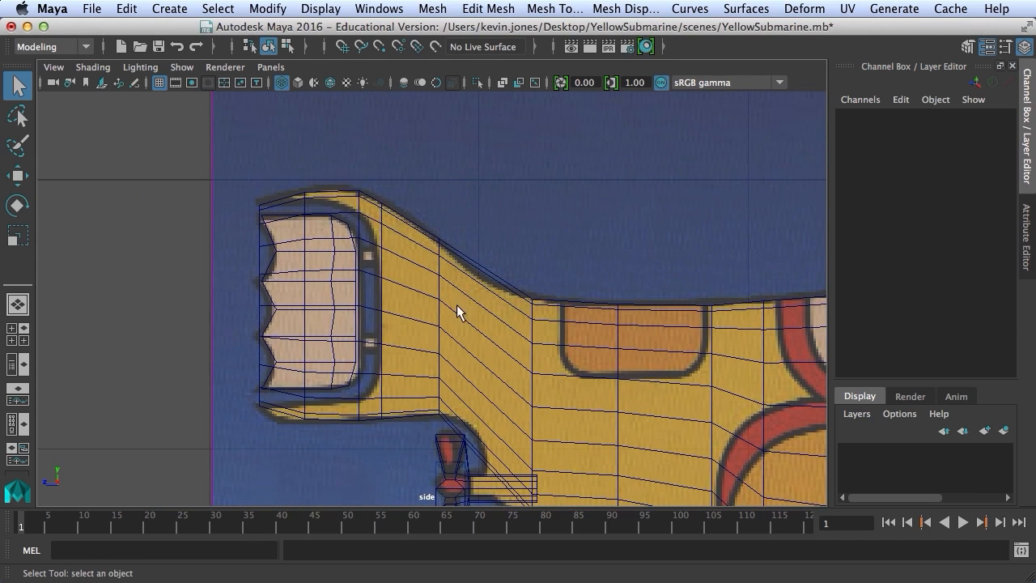
{"action": "left_click", "coordinate": [434, 271]}
{"action": "middle_click_drag", "start_coordinate": [433, 270], "coordinate": [444, 272], "text": "alt"}
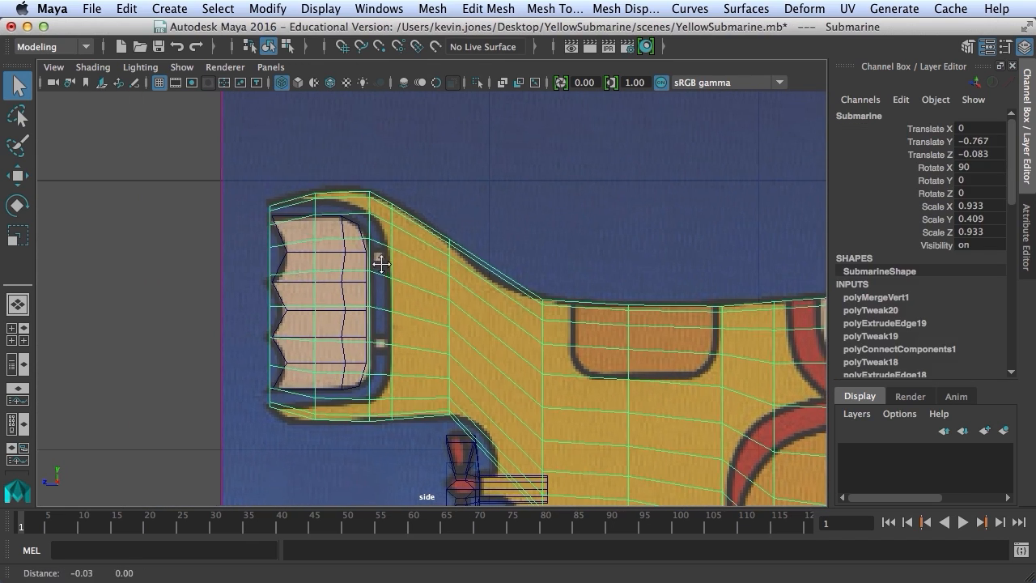
{"action": "right_click_drag", "start_coordinate": [393, 201], "coordinate": [390, 248]}
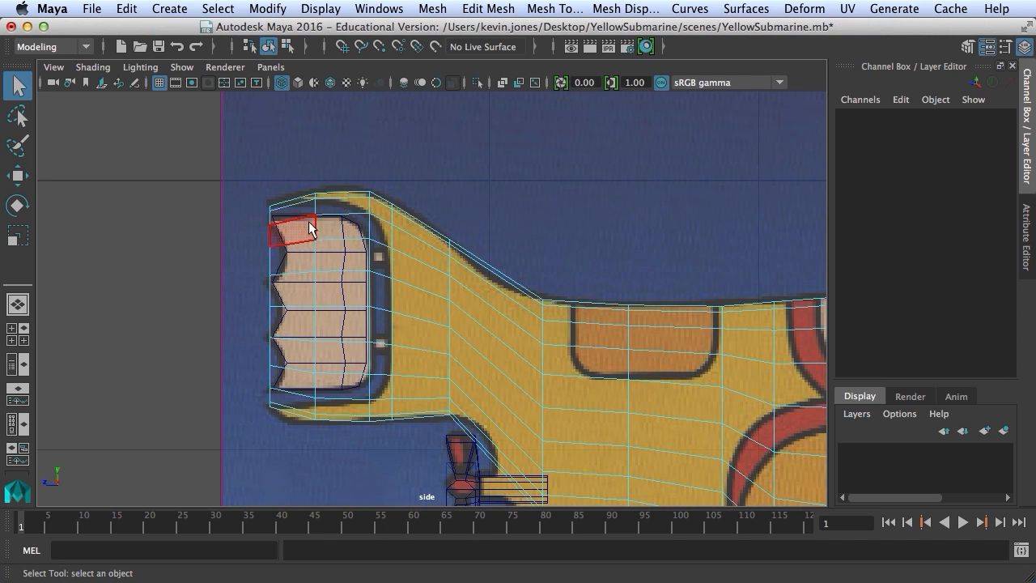
{"action": "left_click_drag", "start_coordinate": [261, 220], "coordinate": [297, 403]}
{"action": "left_click_drag", "start_coordinate": [341, 207], "coordinate": [348, 405], "text": "shift"}
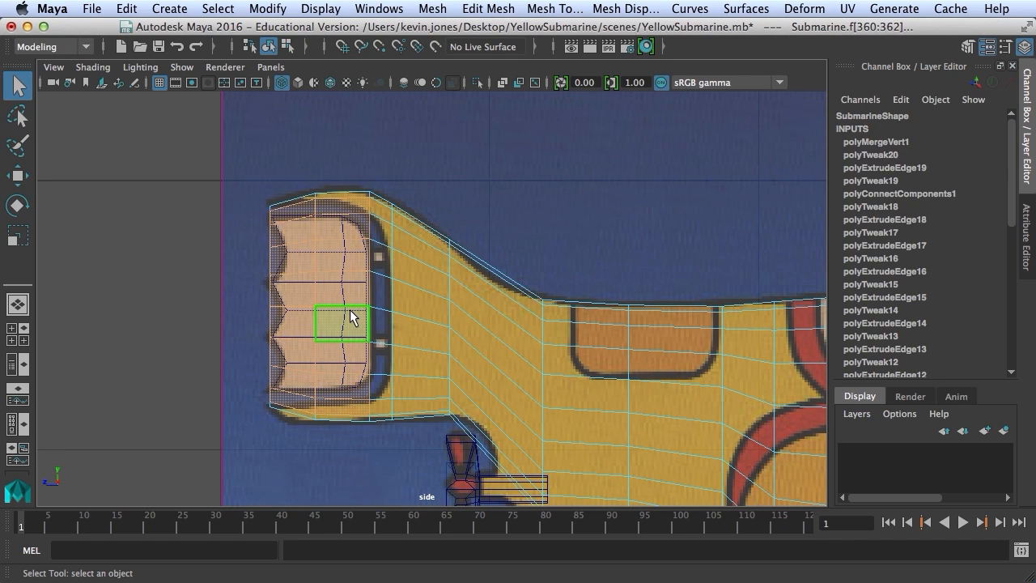
{"action": "key", "text": "Delete"}
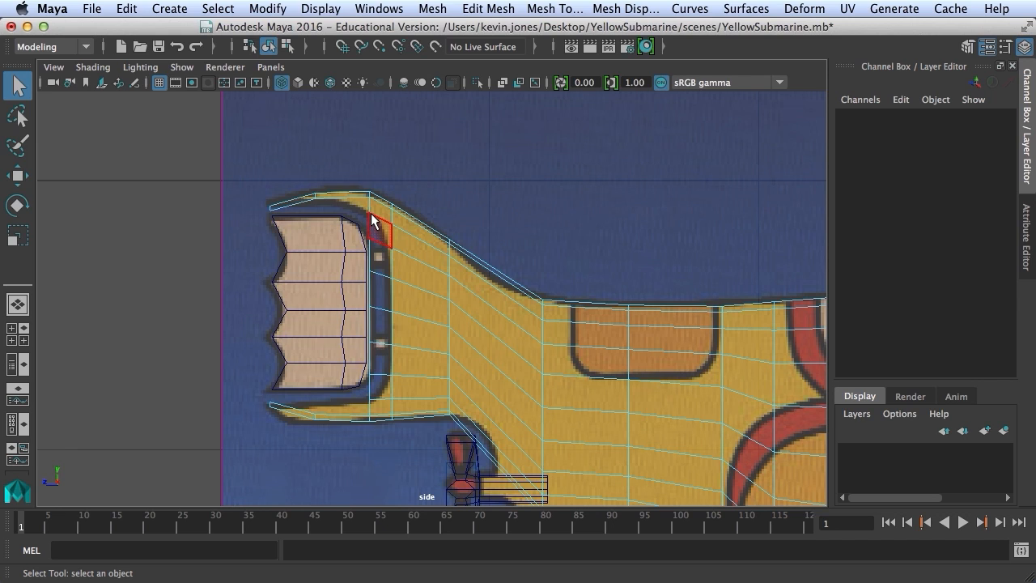
Move the vertical column of vertices on the new tail opening's edge slightly toward the bow to follow the reference outline
{"action": "right_click_drag", "start_coordinate": [372, 221], "coordinate": [330, 199]}
{"action": "left_click", "coordinate": [377, 212]}
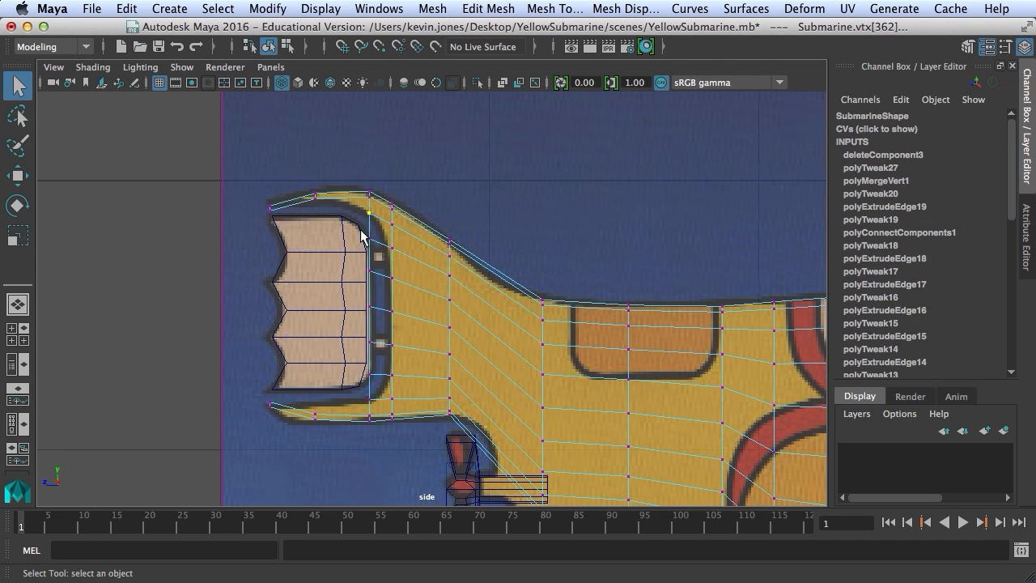
{"action": "left_click_drag", "start_coordinate": [358, 229], "coordinate": [377, 403]}
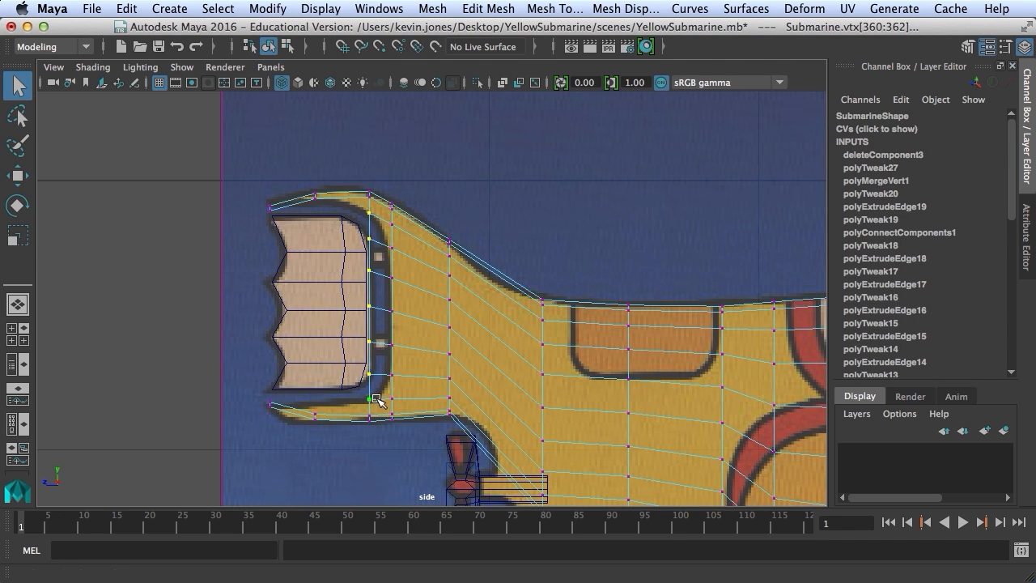
{"action": "key", "text": "w"}
{"action": "left_click_drag", "start_coordinate": [301, 306], "coordinate": [307, 309]}
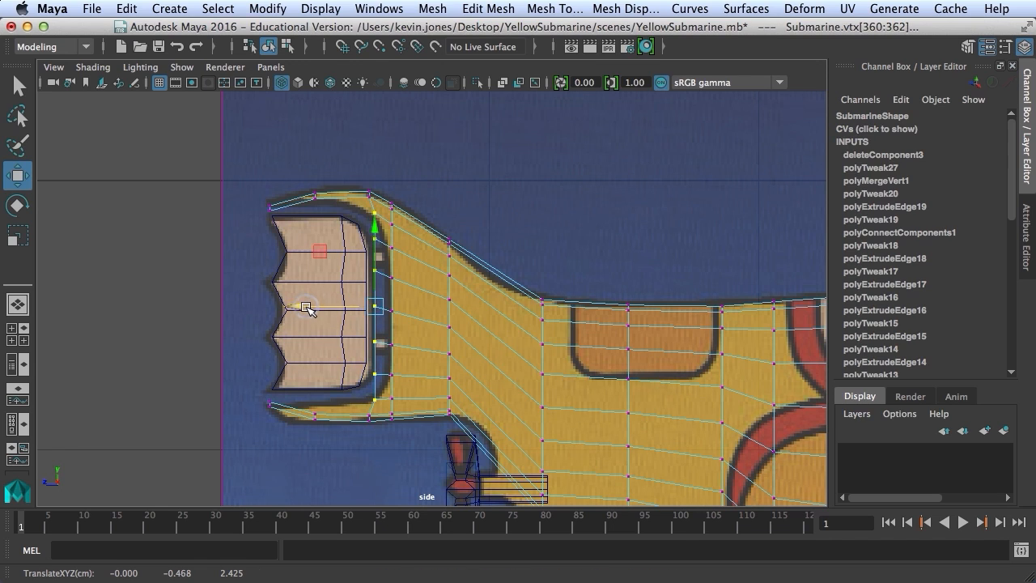
Reposition the opening's upper and lower corner vertices and the lower strip's middle vertex to round the cut-out along the reference
{"action": "left_click", "coordinate": [365, 206]}
{"action": "left_click_drag", "start_coordinate": [365, 205], "coordinate": [361, 205]}
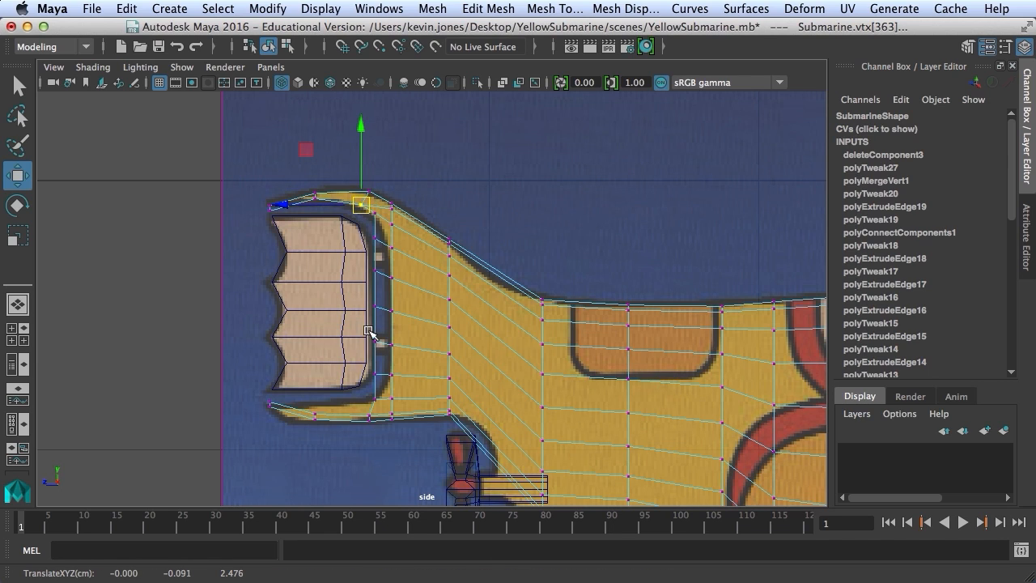
{"action": "left_click", "coordinate": [365, 403]}
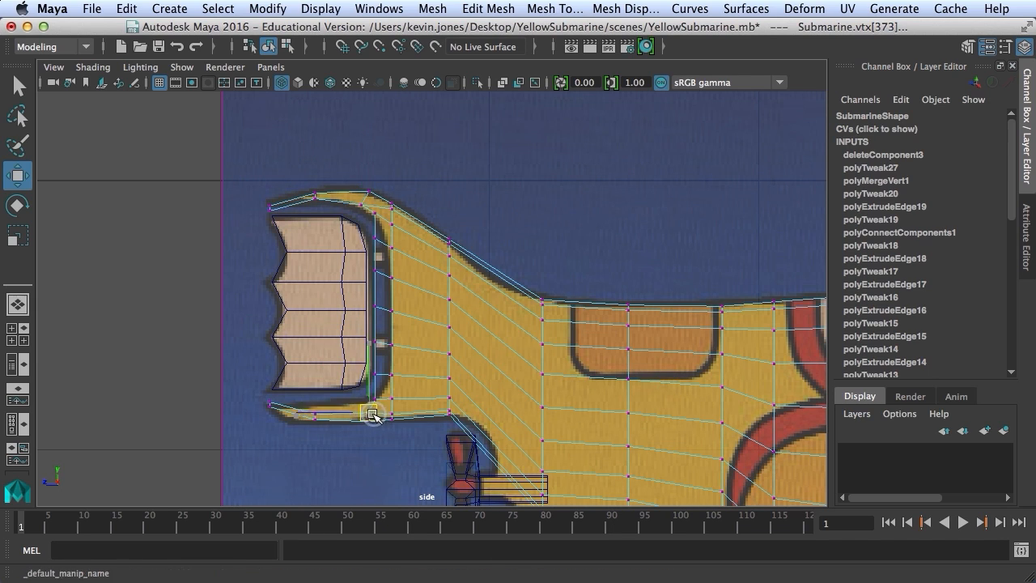
{"action": "left_click_drag", "start_coordinate": [368, 406], "coordinate": [364, 408]}
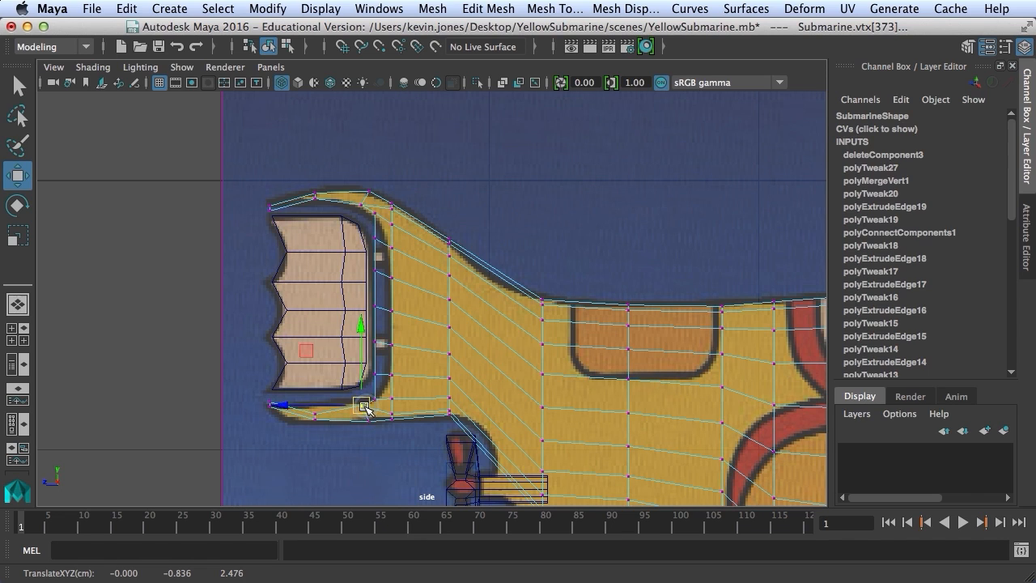
{"action": "left_click", "coordinate": [316, 411]}
{"action": "left_click_drag", "start_coordinate": [316, 411], "coordinate": [316, 412]}
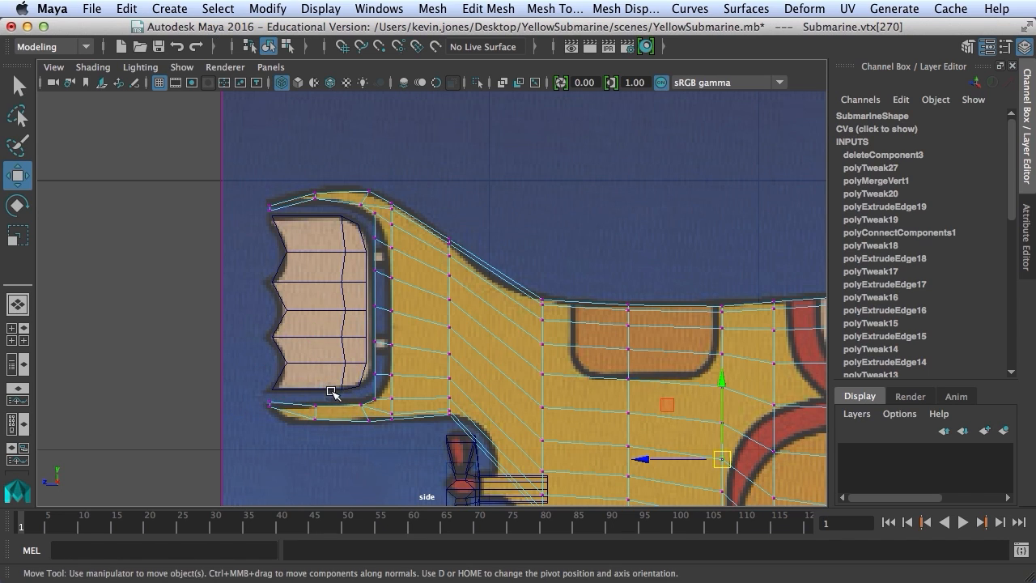
{"action": "left_click", "coordinate": [325, 399]}
In the perspective view, append a polygon joining the top and bottom border edges nearest the fin on one side of the tail opening
{"action": "key", "text": "space"}
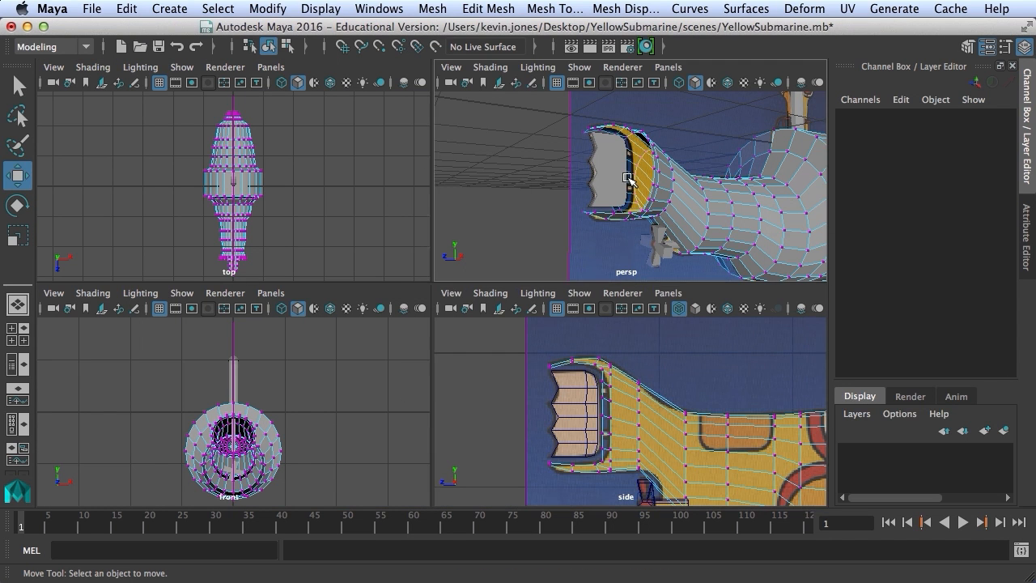
{"action": "key", "text": "space"}
{"action": "right_click_drag", "start_coordinate": [454, 285], "coordinate": [420, 212]}
{"action": "left_click_drag", "start_coordinate": [419, 219], "coordinate": [560, 273], "text": "alt"}
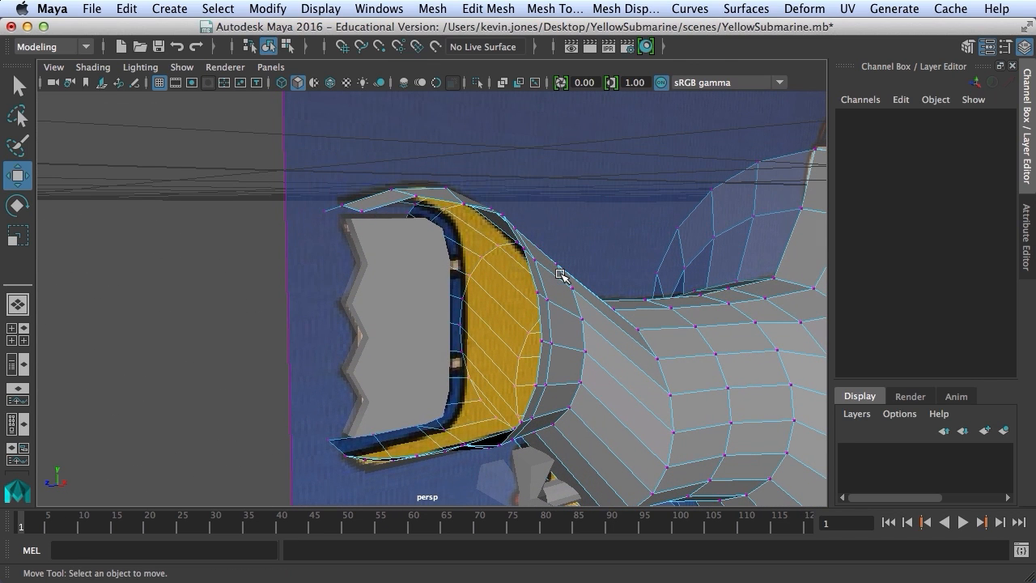
{"action": "left_click", "coordinate": [571, 12]}
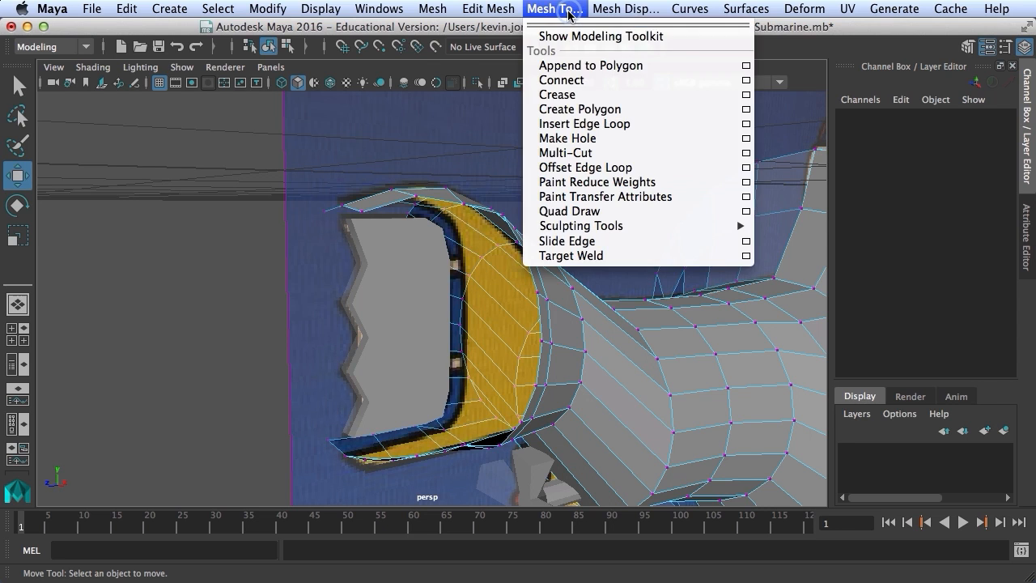
{"action": "left_click", "coordinate": [571, 65]}
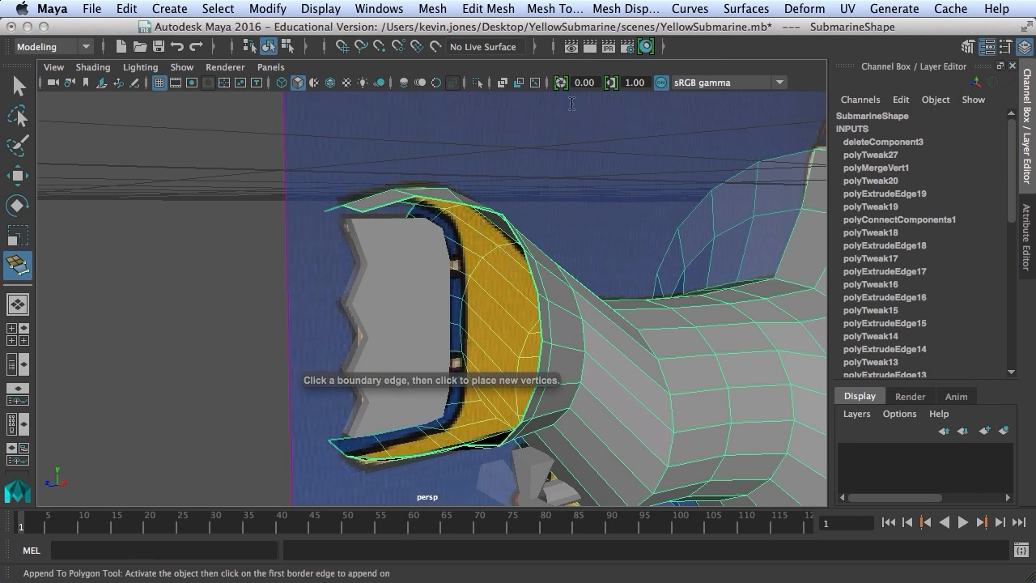
{"action": "left_click_drag", "start_coordinate": [491, 265], "coordinate": [532, 289], "text": "alt"}
{"action": "left_click", "coordinate": [524, 275]}
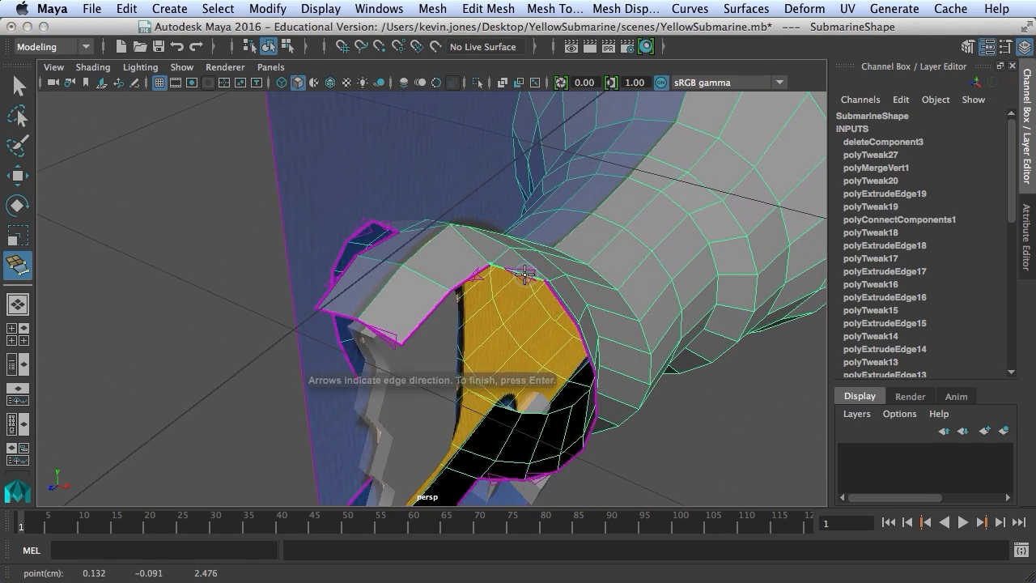
{"action": "left_click_drag", "start_coordinate": [524, 275], "coordinate": [526, 285], "text": "alt"}
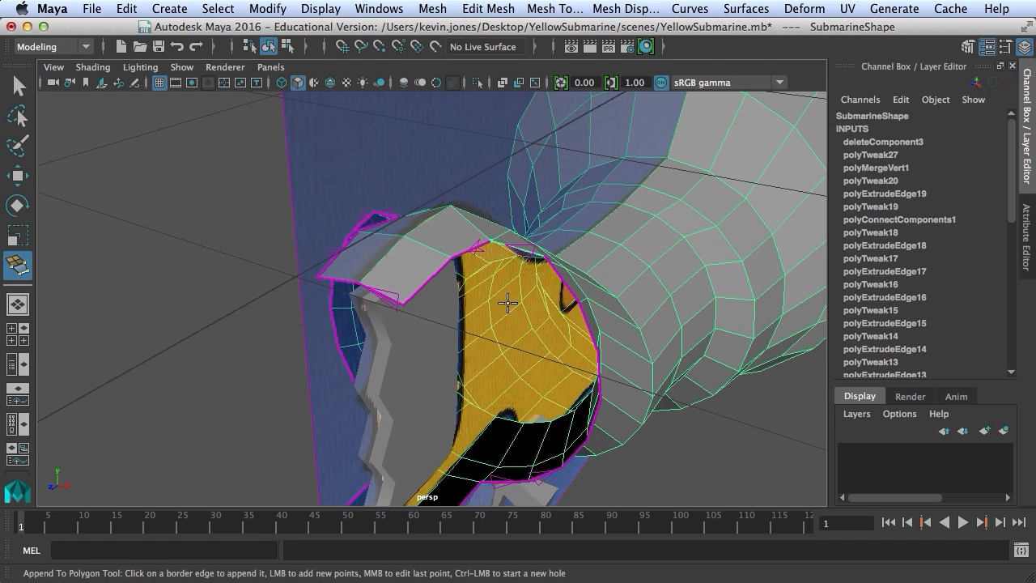
{"action": "left_click", "coordinate": [496, 481]}
{"action": "left_click_drag", "start_coordinate": [514, 484], "coordinate": [493, 440], "text": "alt"}
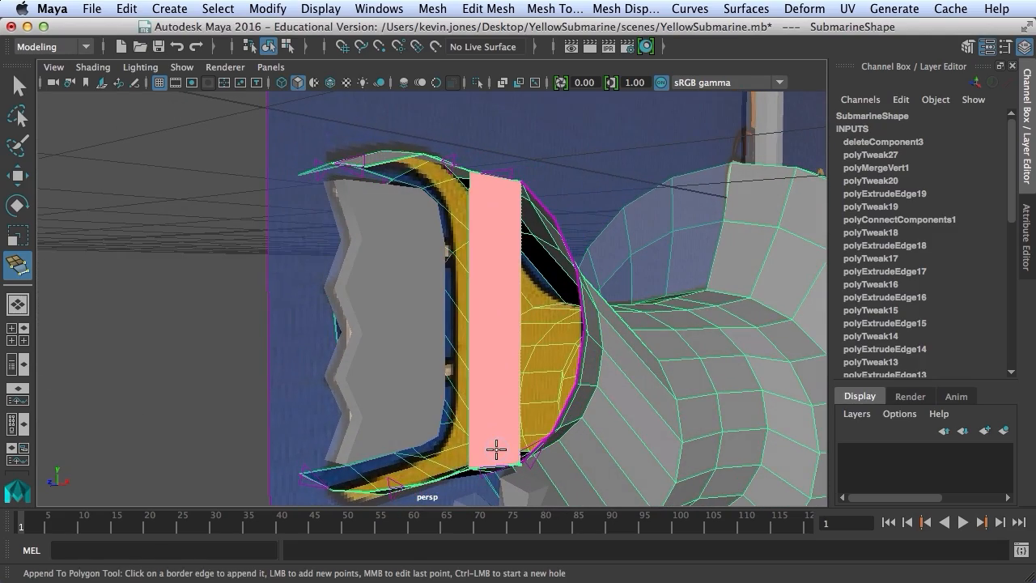
{"action": "key", "text": "Return"}
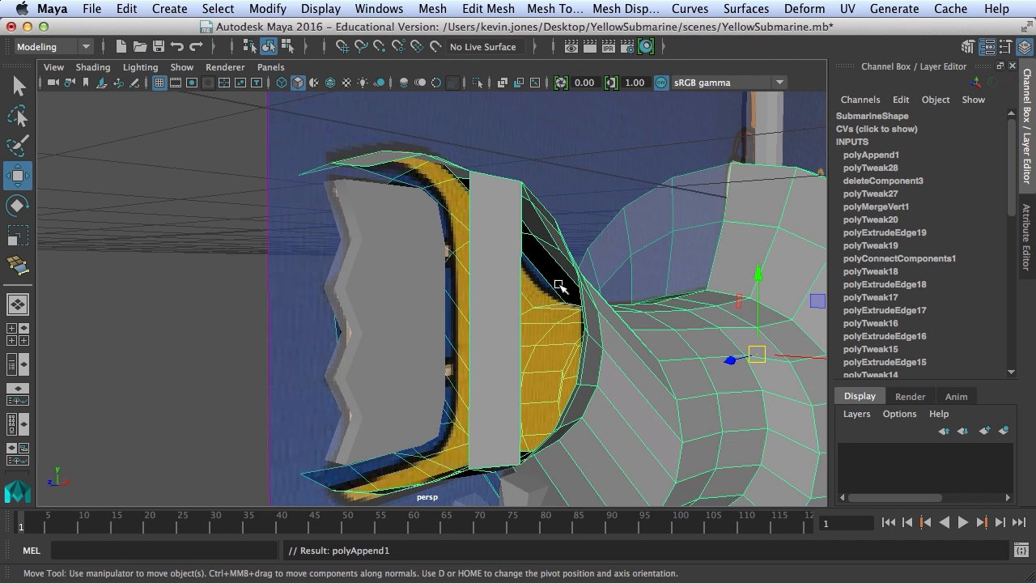
Append a second polygon outward from the first strip, joining its neighbouring upper and lower border edges
{"action": "left_click", "coordinate": [554, 9]}
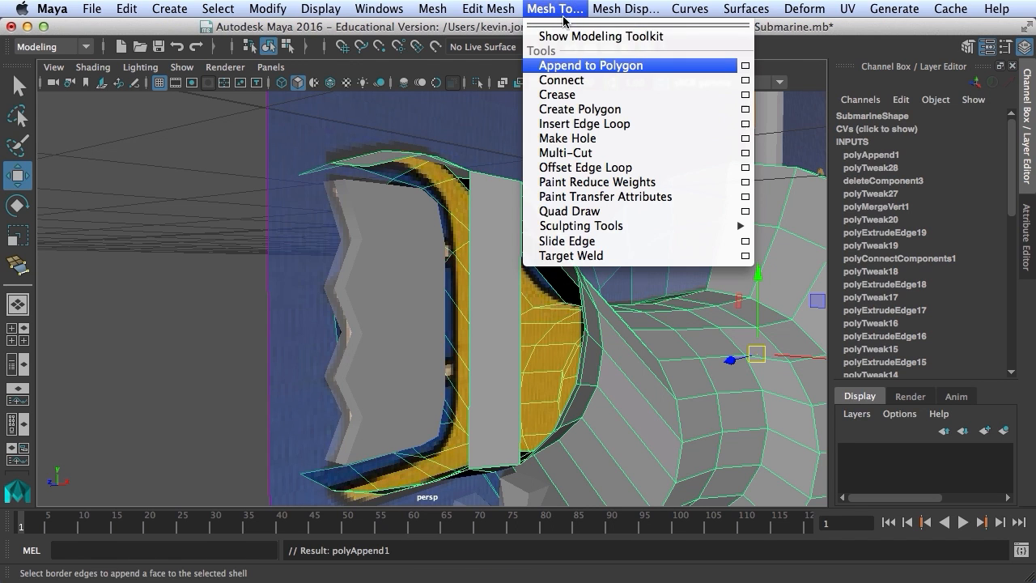
{"action": "left_click", "coordinate": [561, 73]}
{"action": "left_click_drag", "start_coordinate": [559, 243], "coordinate": [515, 239], "text": "alt"}
{"action": "left_click", "coordinate": [511, 263]}
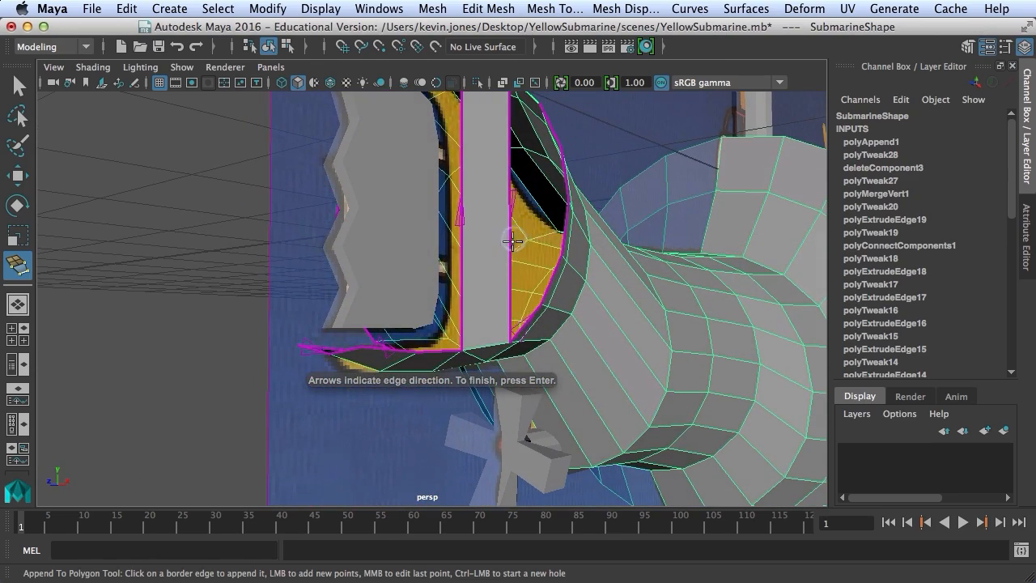
{"action": "left_click", "coordinate": [525, 321]}
{"action": "left_click_drag", "start_coordinate": [527, 300], "coordinate": [517, 335], "text": "alt"}
{"action": "key", "text": "w"}
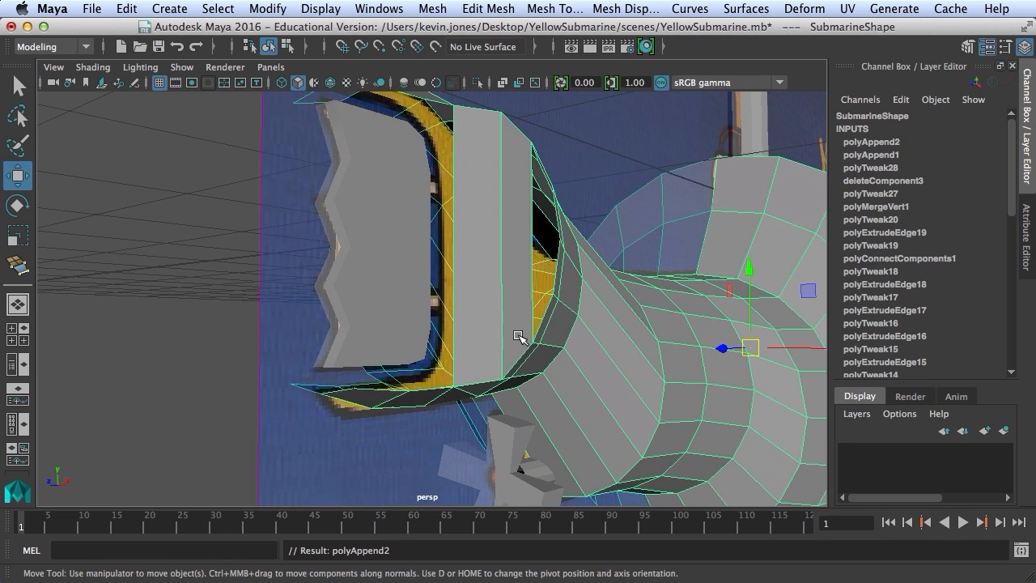
Append a third polygon beside the second strip across the same side of the tail opening
{"action": "left_click", "coordinate": [18, 274]}
{"action": "left_click_drag", "start_coordinate": [537, 197], "coordinate": [524, 247], "text": "alt"}
{"action": "left_click", "coordinate": [520, 216]}
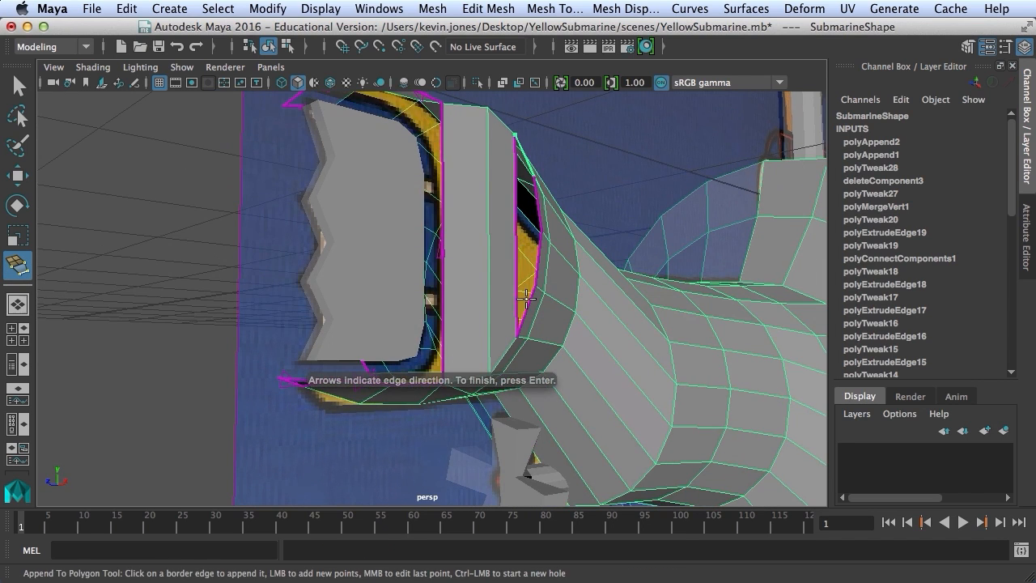
{"action": "left_click", "coordinate": [526, 304]}
{"action": "key", "text": "Return"}
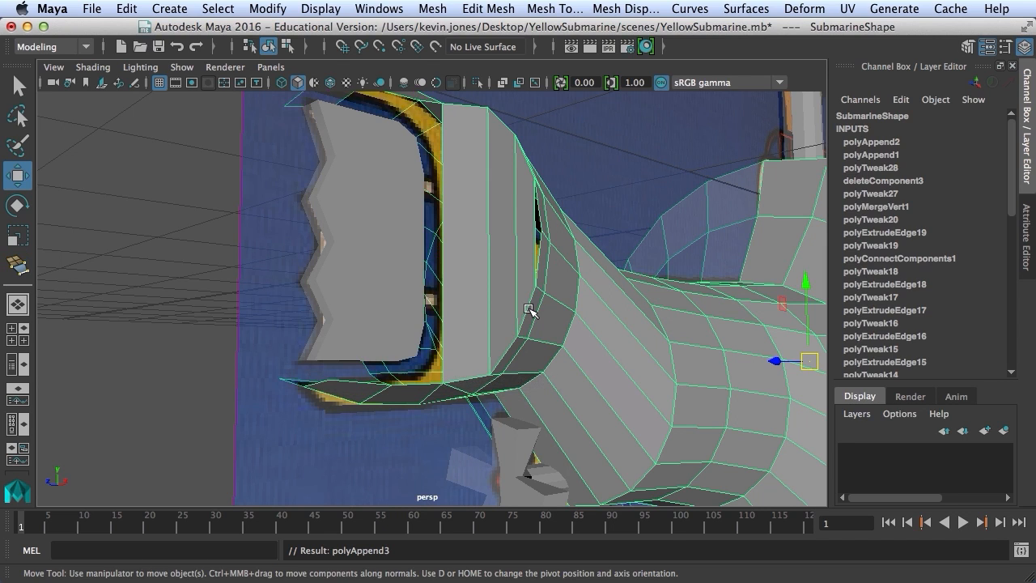
Append a polygon over the remaining narrow gap at the outer edge to close this side of the tail opening
{"action": "key", "text": "g"}
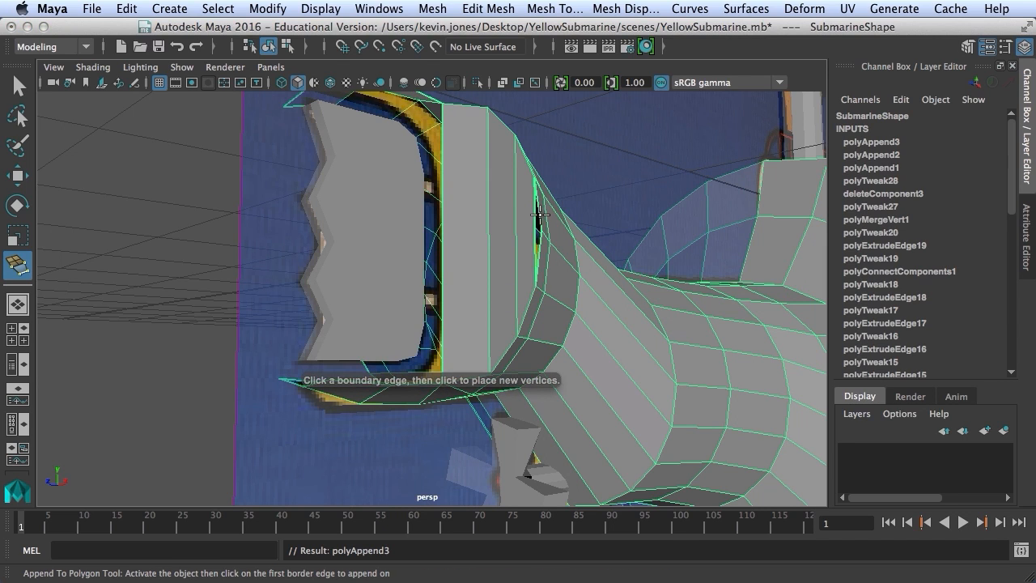
{"action": "left_click", "coordinate": [539, 215]}
{"action": "left_click", "coordinate": [540, 248]}
{"action": "key", "text": "Return"}
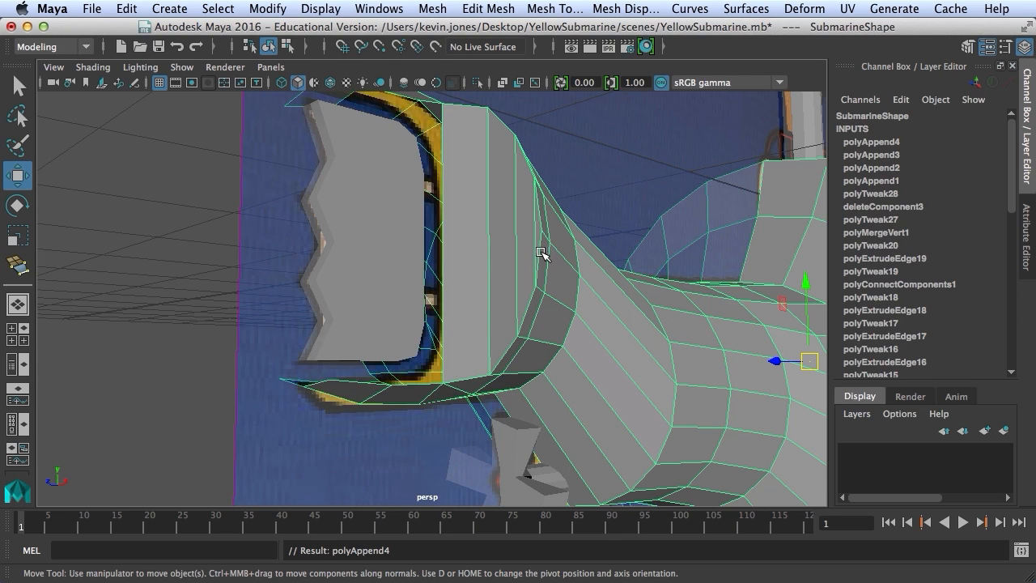
On the opposite side of the fin, append a polygon joining the innermost top and bottom border edges of the tail opening
{"action": "left_click_drag", "start_coordinate": [411, 259], "coordinate": [518, 287], "text": "alt"}
{"action": "key", "text": "y"}
{"action": "left_click_drag", "start_coordinate": [426, 146], "coordinate": [422, 164], "text": "alt"}
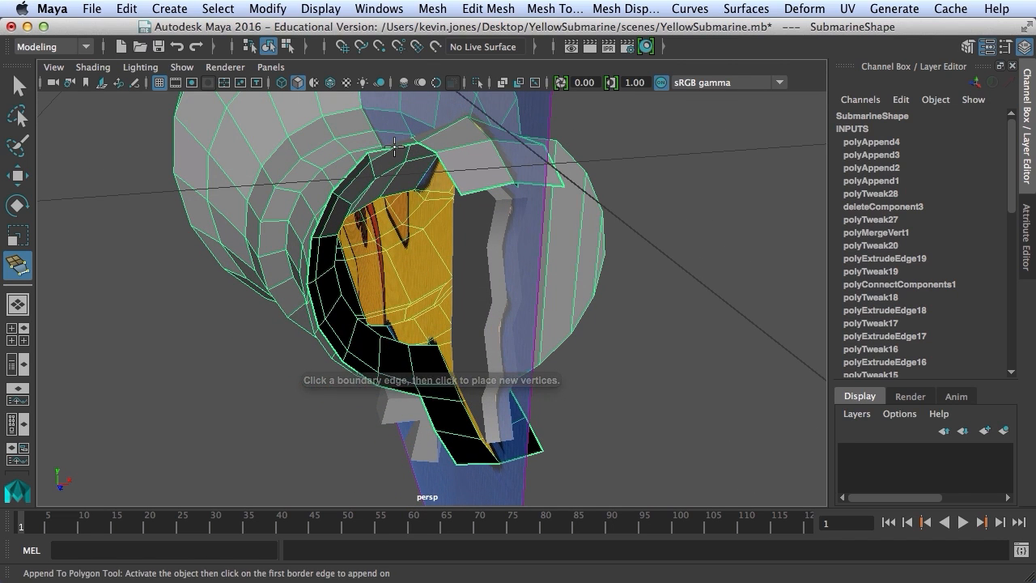
{"action": "left_click", "coordinate": [397, 151]}
{"action": "left_click_drag", "start_coordinate": [401, 167], "coordinate": [401, 152], "text": "alt"}
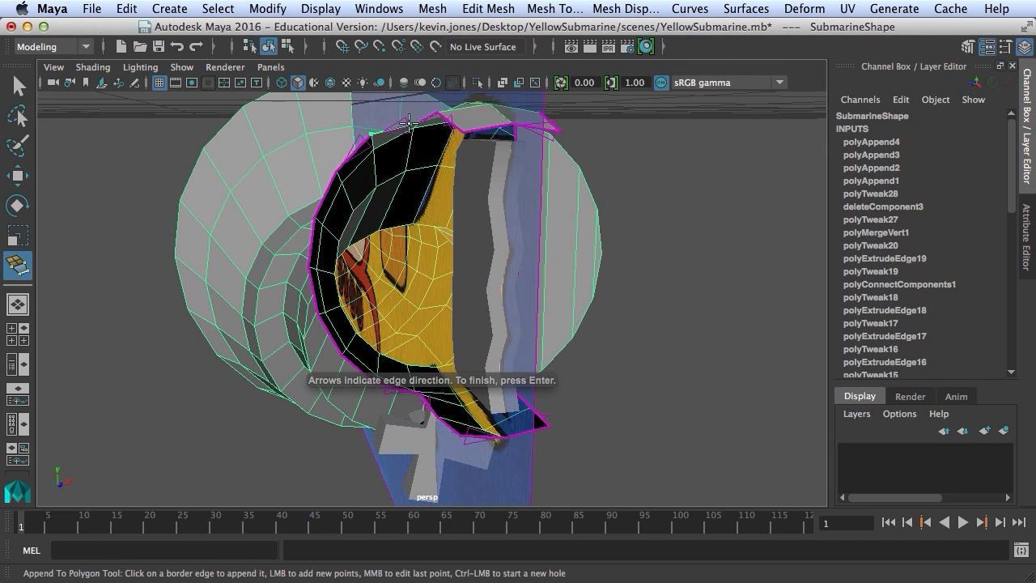
{"action": "left_click_drag", "start_coordinate": [387, 256], "coordinate": [390, 272], "text": "alt"}
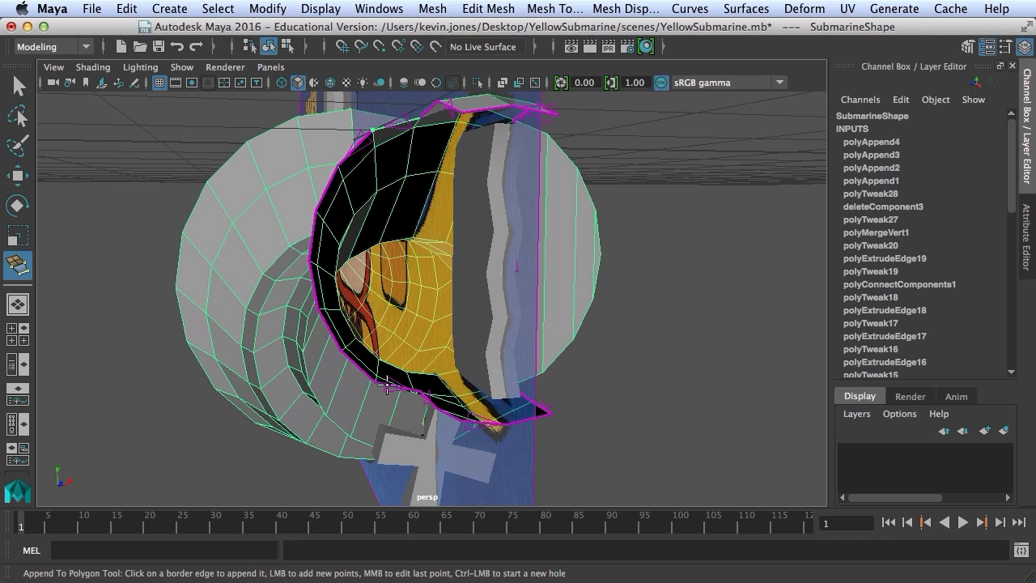
{"action": "left_click", "coordinate": [391, 388]}
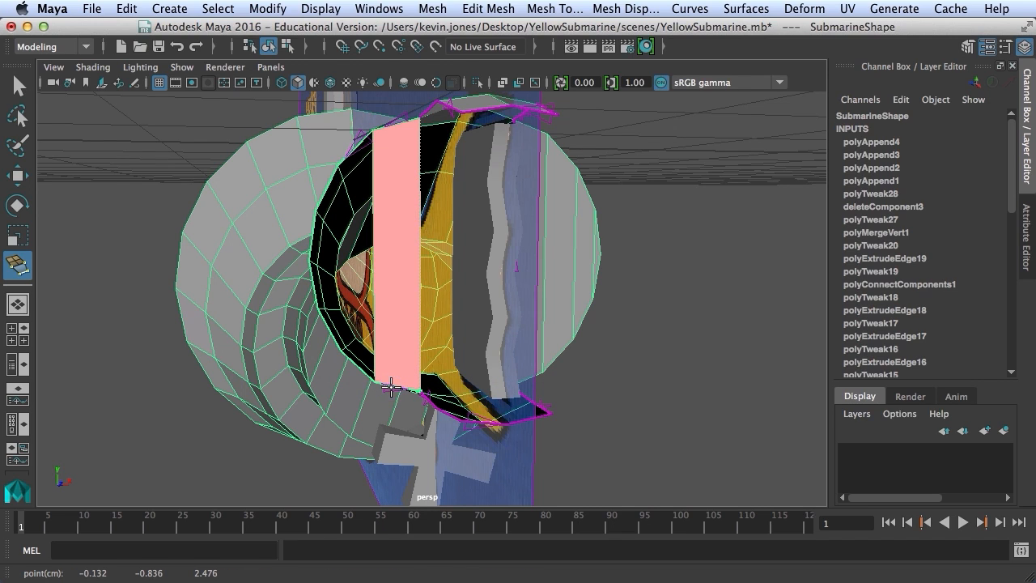
{"action": "key", "text": "w"}
Append a second polygon beside the first strip, joining the next upper and lower border edges of the tail opening
{"action": "key", "text": "y"}
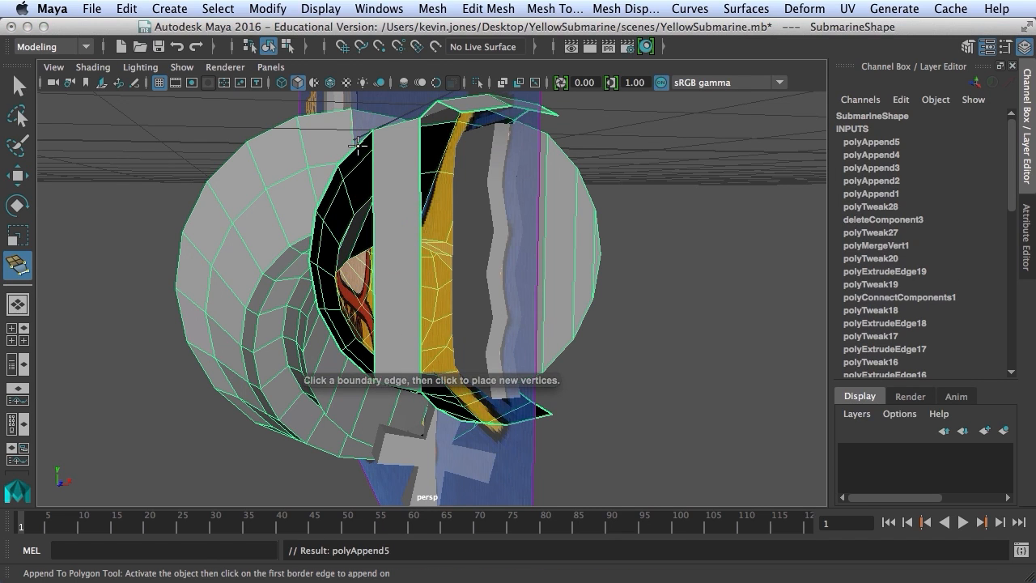
{"action": "left_click", "coordinate": [355, 149]}
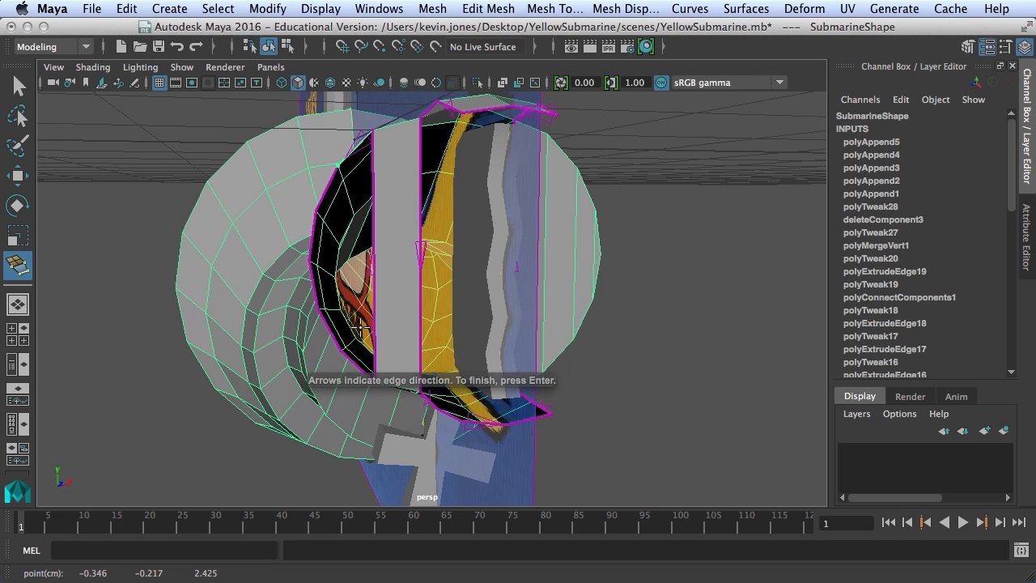
{"action": "left_click", "coordinate": [354, 365]}
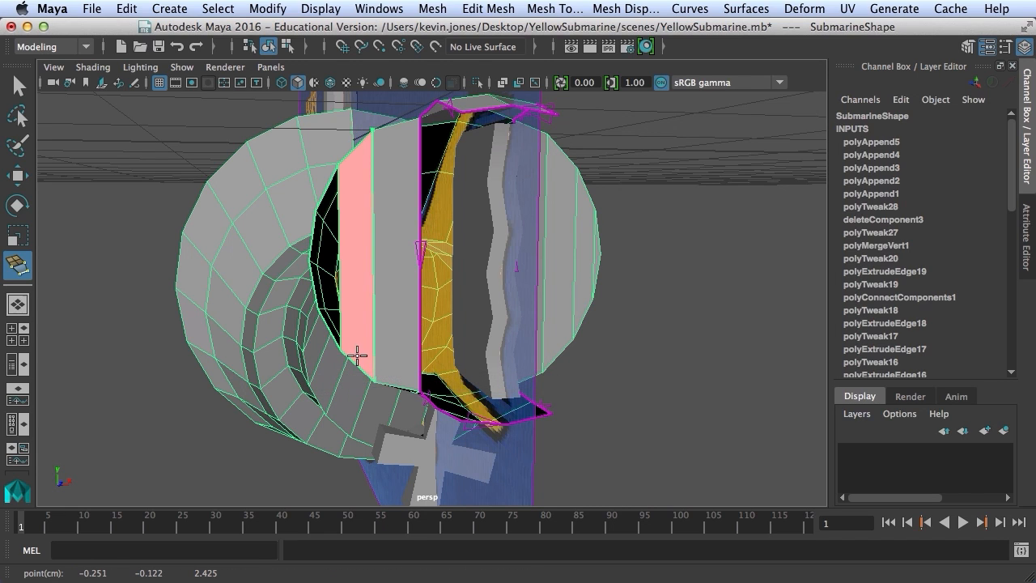
{"action": "key", "text": "w"}
Append a third polygon outward from the second strip, joining its neighbouring upper and lower border edges
{"action": "key", "text": "y"}
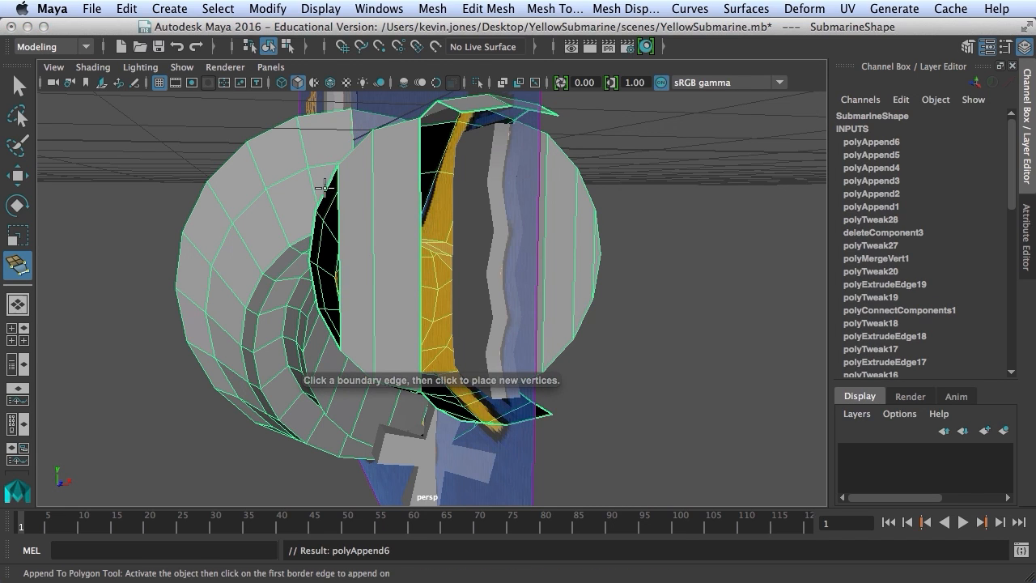
{"action": "left_click", "coordinate": [328, 191]}
{"action": "left_click_drag", "start_coordinate": [339, 229], "coordinate": [327, 309], "text": "alt"}
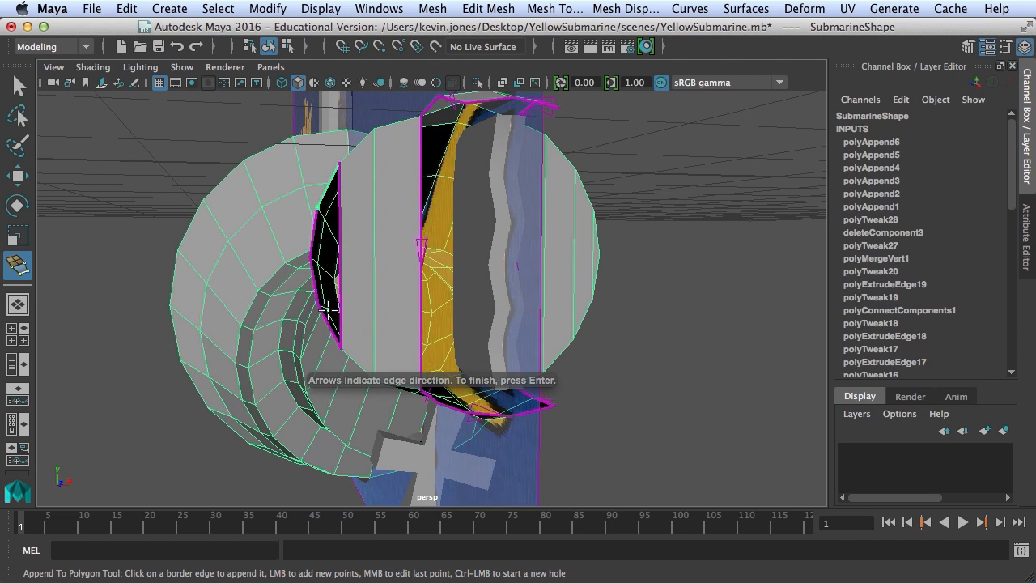
{"action": "left_click", "coordinate": [327, 330]}
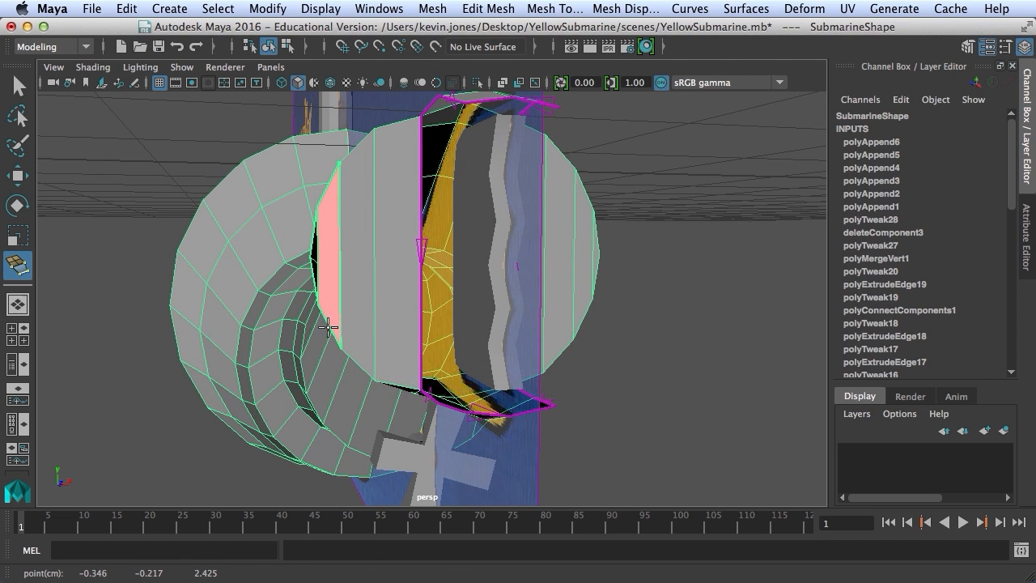
{"action": "key", "text": "Return"}
{"action": "key", "text": "w"}
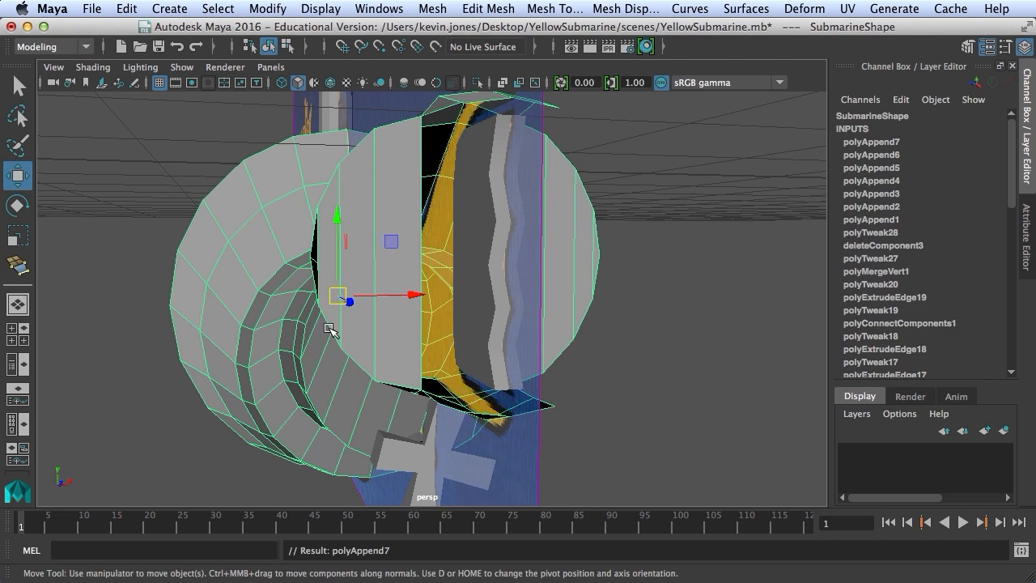
Append a polygon over the last thin gap at the outer edge to close the opening on this side of the fin
{"action": "key", "text": "y"}
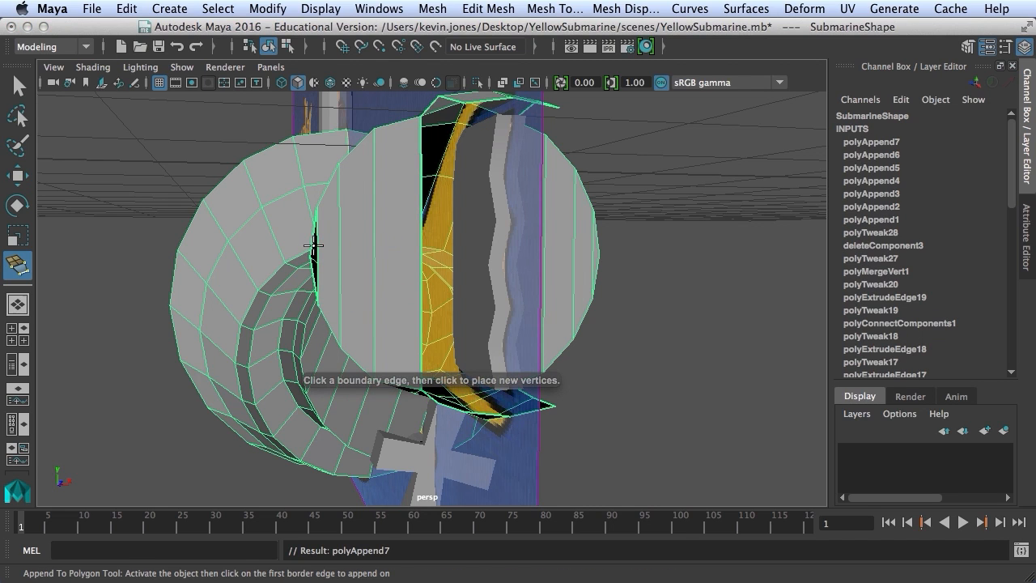
{"action": "left_click", "coordinate": [315, 244]}
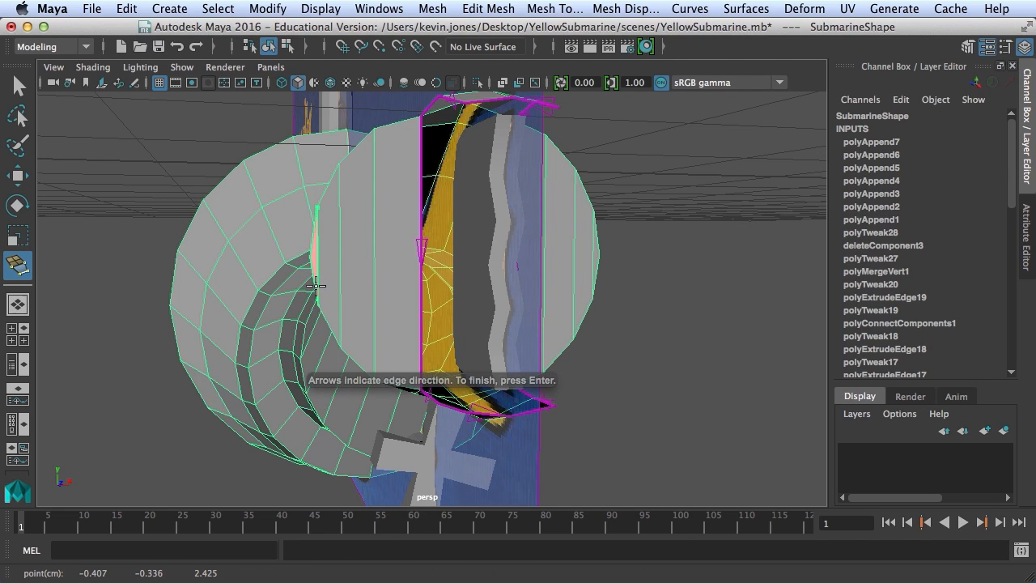
{"action": "key", "text": "Return"}
{"action": "key", "text": "w"}
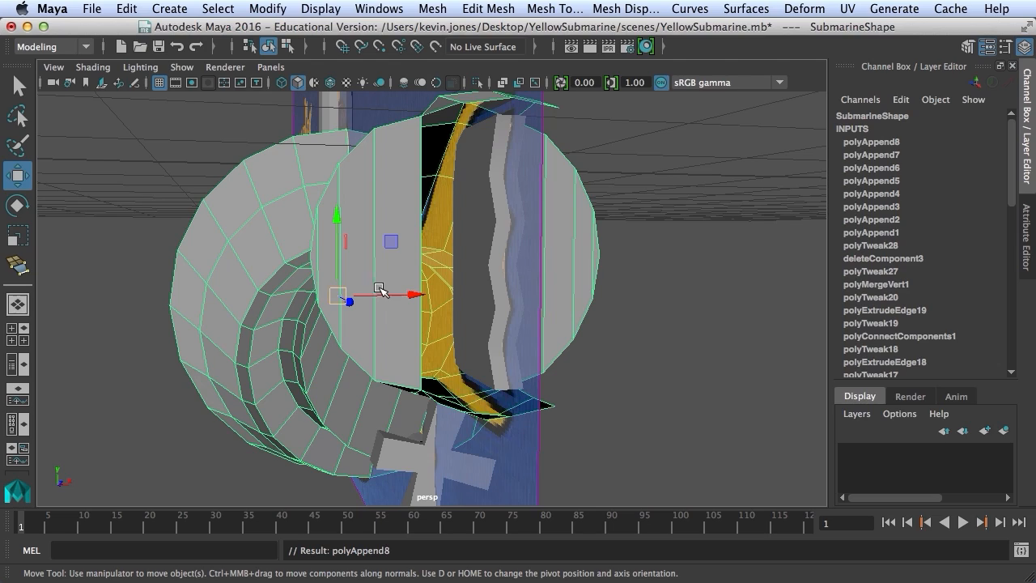
Extrude the connected border edges running around both sides and the rear end of the upper tail overhang
{"action": "left_click_drag", "start_coordinate": [383, 291], "coordinate": [412, 303], "text": "alt"}
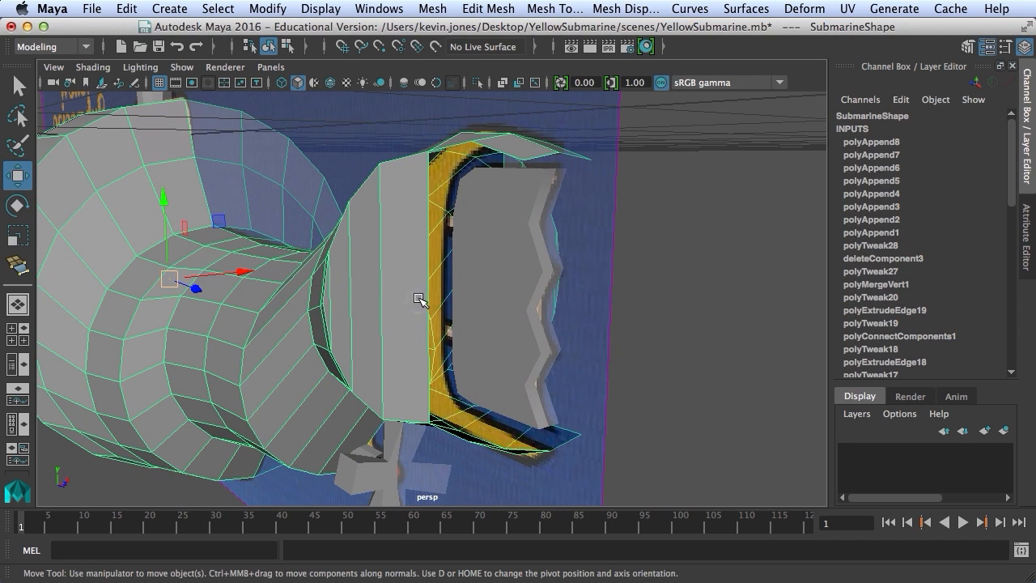
{"action": "right_click_drag", "start_coordinate": [526, 154], "coordinate": [527, 121]}
{"action": "left_click_drag", "start_coordinate": [460, 148], "coordinate": [497, 174], "text": "alt"}
{"action": "left_click", "coordinate": [490, 174]}
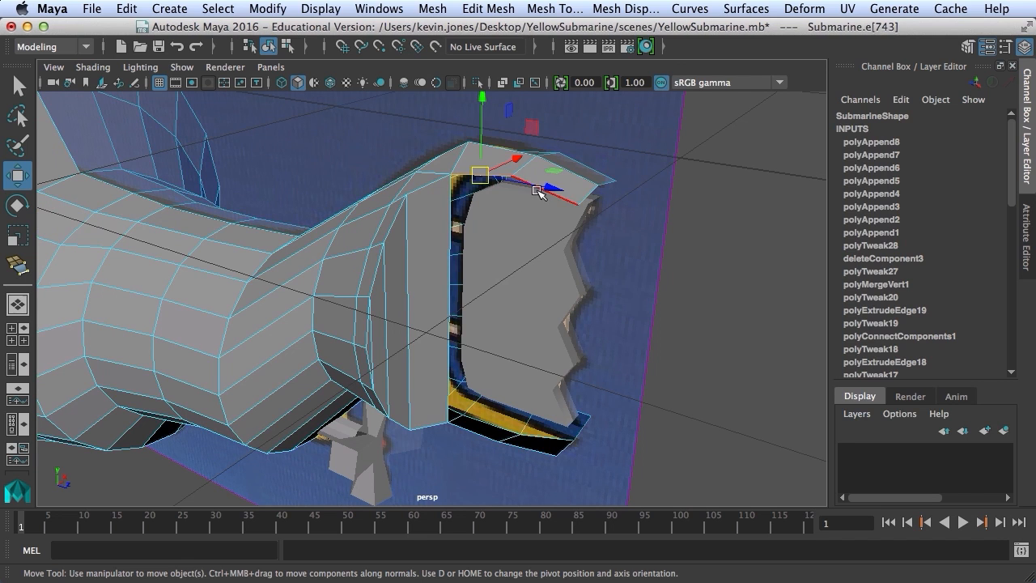
{"action": "left_click", "coordinate": [586, 201], "text": "shift"}
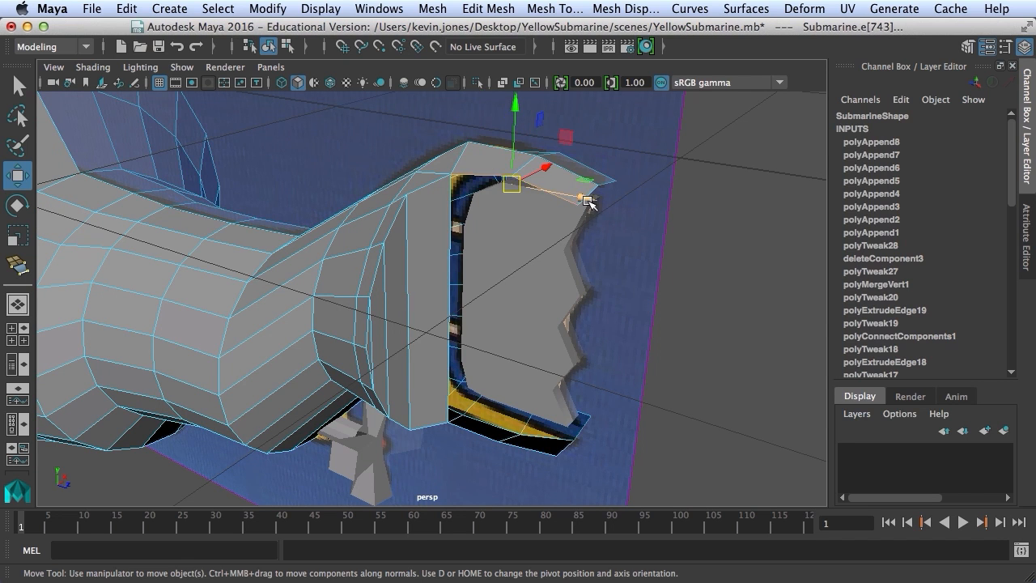
{"action": "left_click_drag", "start_coordinate": [586, 201], "coordinate": [493, 238], "text": "alt"}
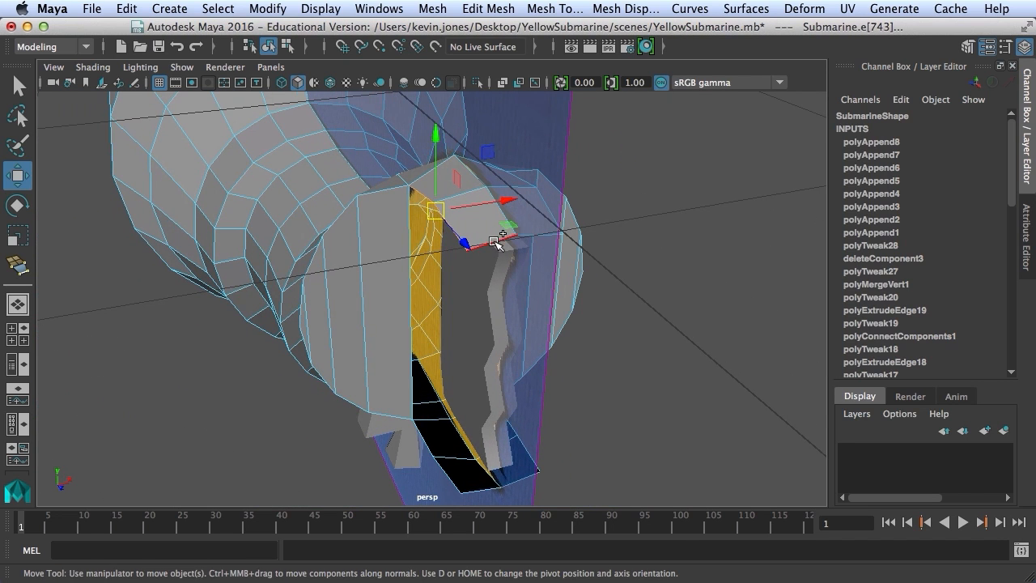
{"action": "left_click", "coordinate": [550, 234], "text": "shift"}
{"action": "left_click_drag", "start_coordinate": [551, 234], "coordinate": [430, 236], "text": "alt"}
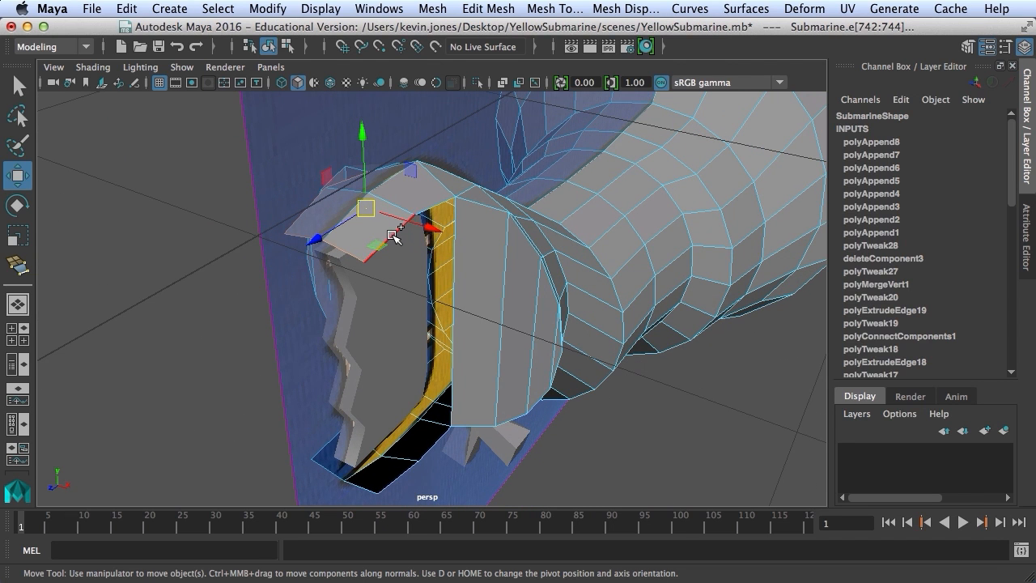
{"action": "left_click", "coordinate": [442, 212], "text": "shift"}
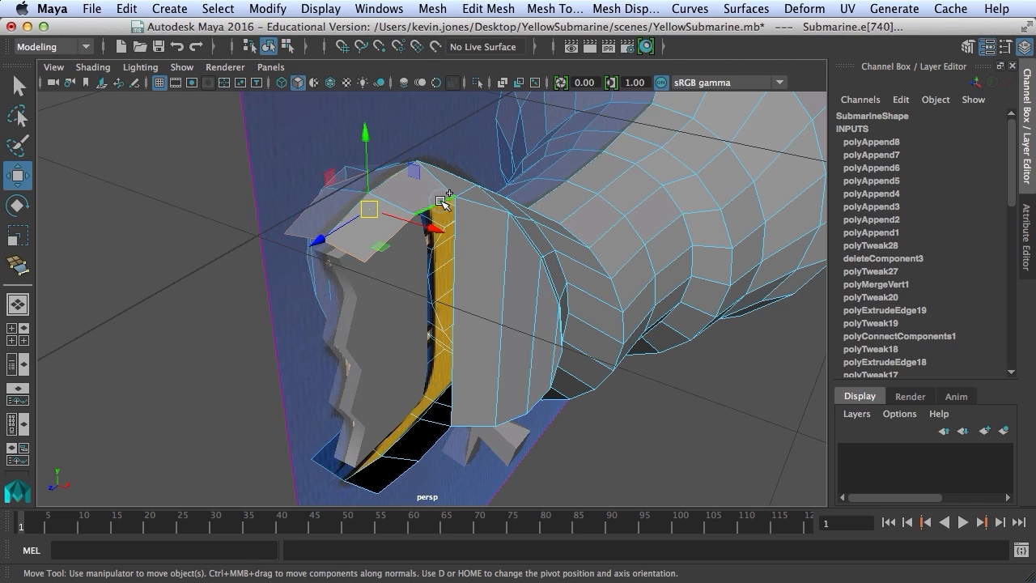
{"action": "left_click", "coordinate": [493, 14]}
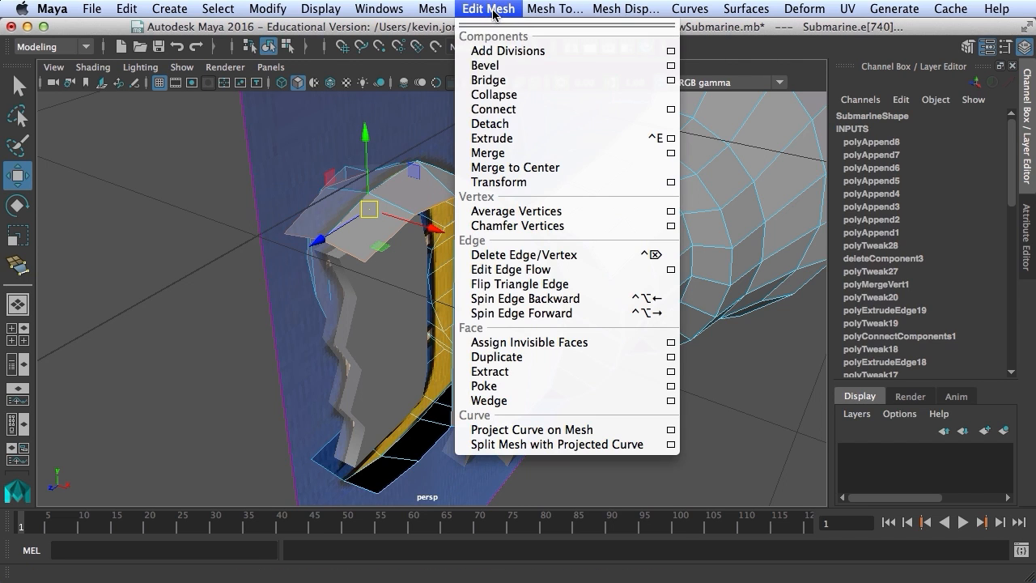
{"action": "left_click", "coordinate": [498, 138]}
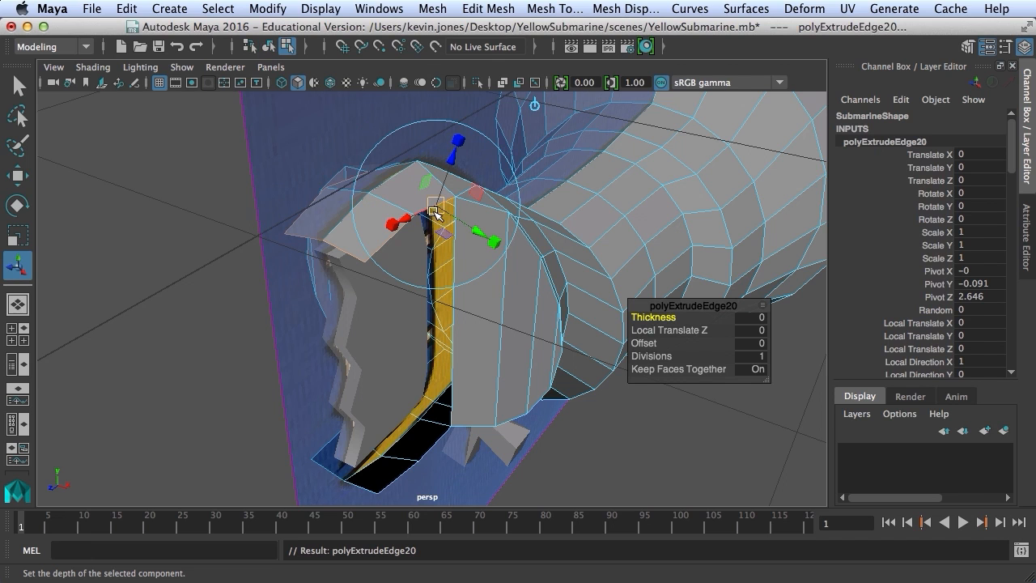
Move the extruded edges of the upper overhang slightly down to form a thin vertical rim
{"action": "left_click_drag", "start_coordinate": [428, 219], "coordinate": [409, 203], "text": "alt"}
{"action": "key", "text": "w"}
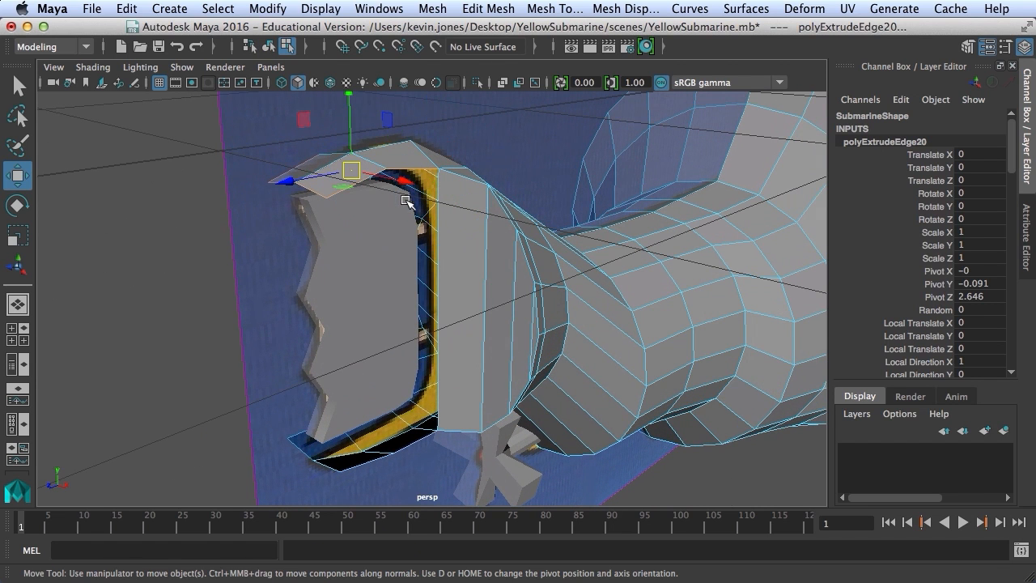
{"action": "left_click_drag", "start_coordinate": [350, 103], "coordinate": [352, 115]}
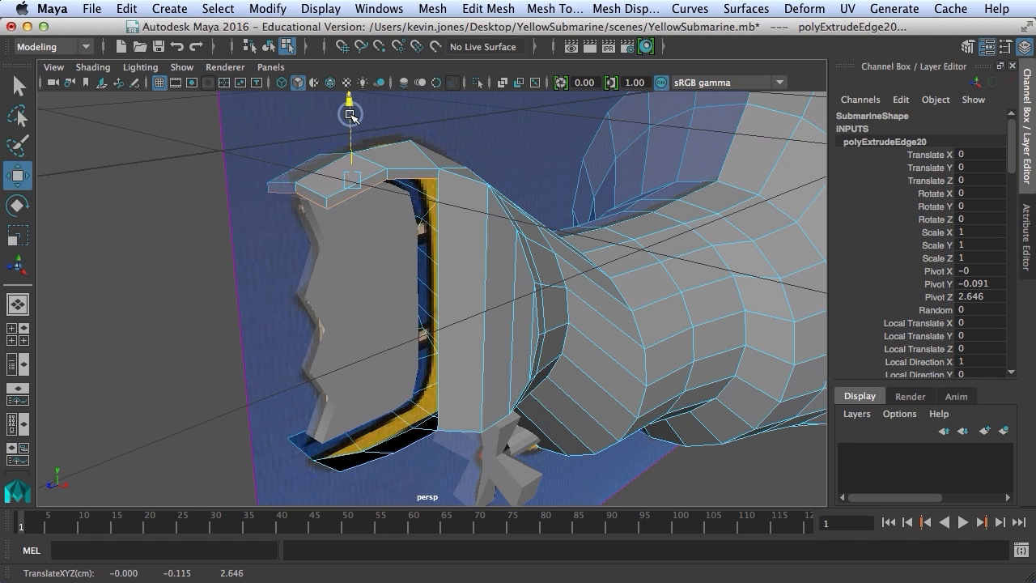
{"action": "left_click_drag", "start_coordinate": [352, 115], "coordinate": [333, 105]}
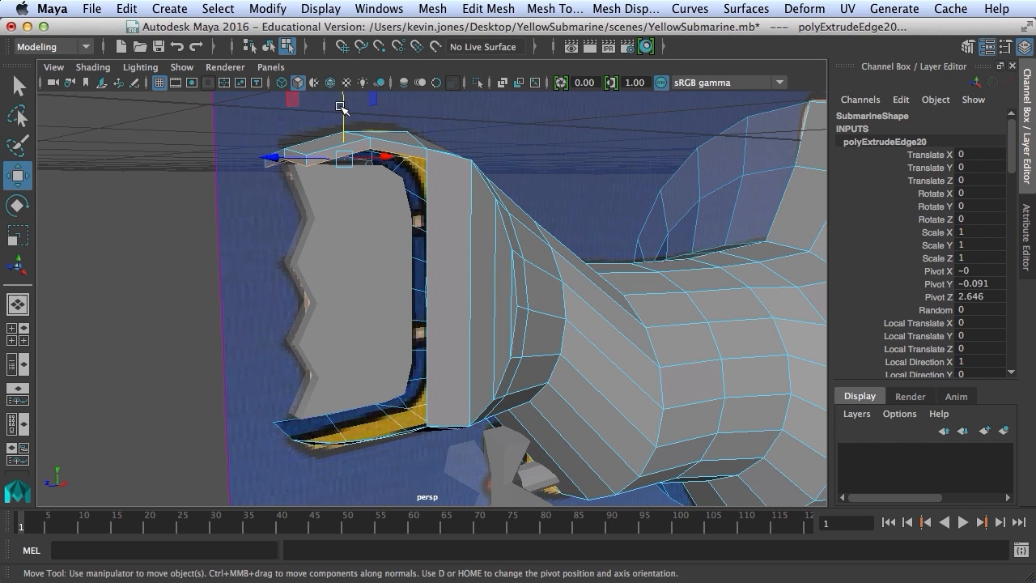
{"action": "left_click", "coordinate": [342, 105]}
Extrude the border edges around the lower tail overhang and move them slightly up to form a matching rim
{"action": "left_click_drag", "start_coordinate": [366, 252], "coordinate": [358, 292], "text": "alt"}
{"action": "left_click", "coordinate": [394, 392]}
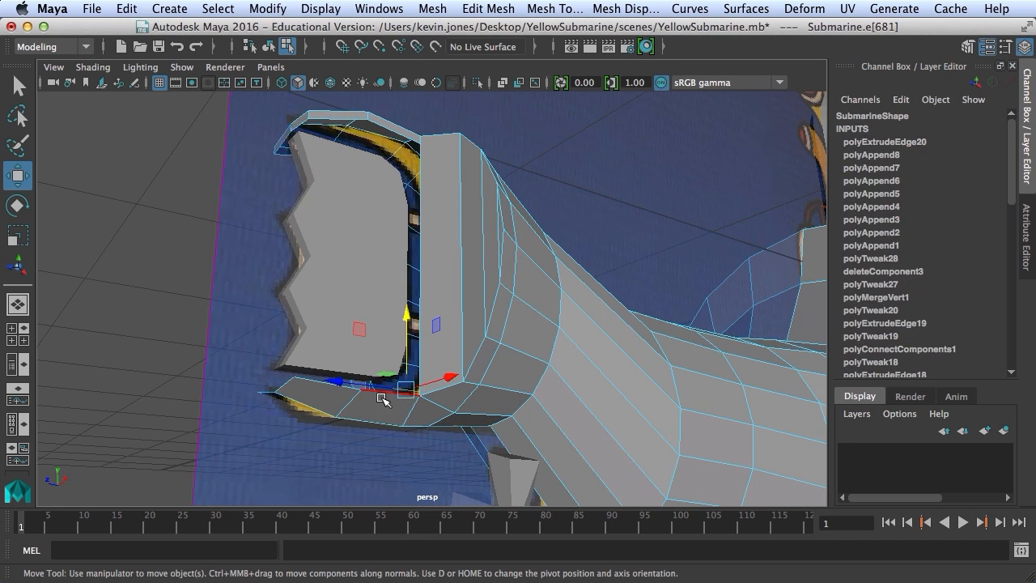
{"action": "left_click_drag", "start_coordinate": [376, 449], "coordinate": [379, 430], "text": "alt"}
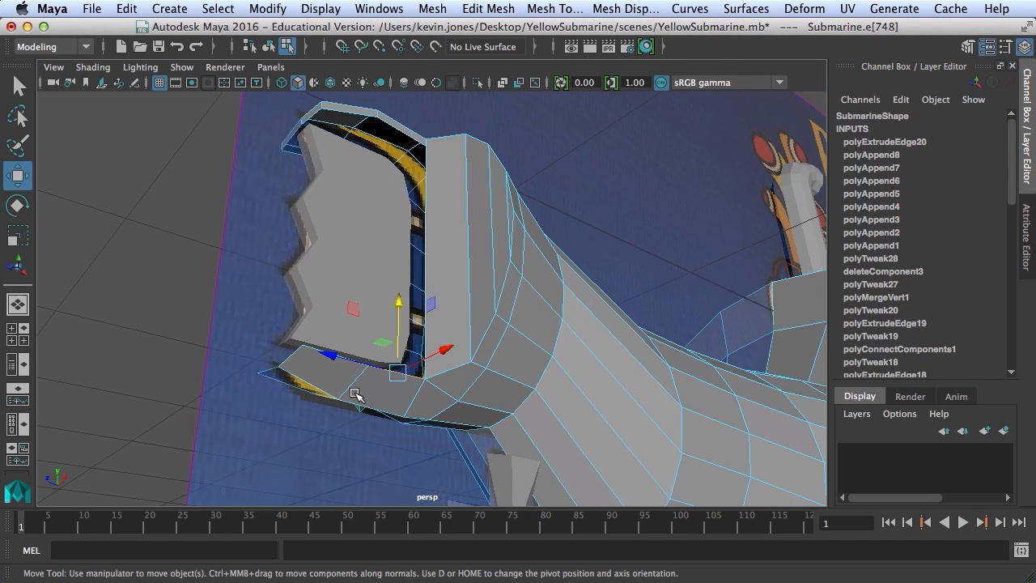
{"action": "left_click", "coordinate": [311, 354], "text": "shift"}
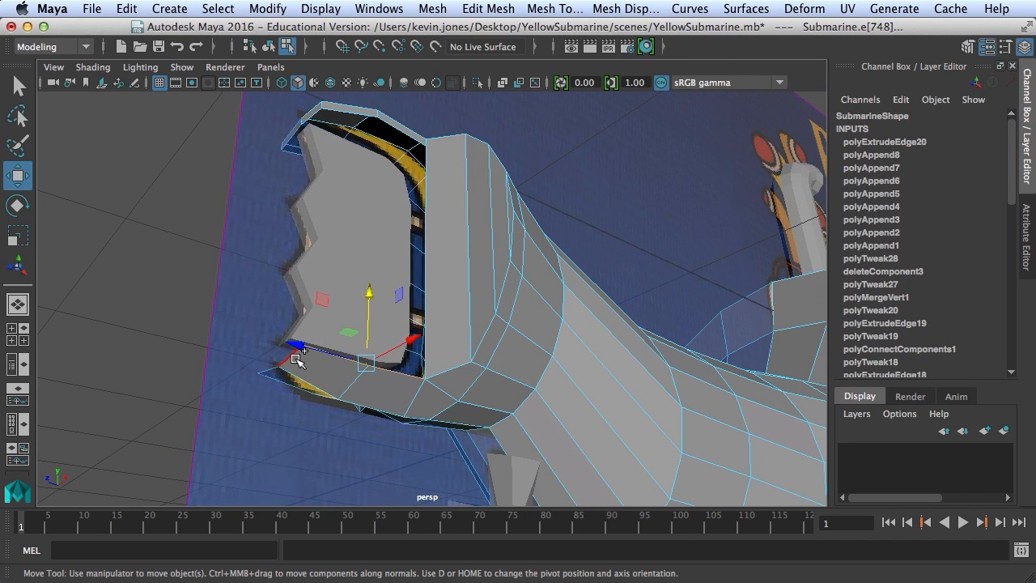
{"action": "left_click", "coordinate": [295, 354], "text": "shift"}
{"action": "left_click_drag", "start_coordinate": [269, 371], "coordinate": [478, 333], "text": "alt"}
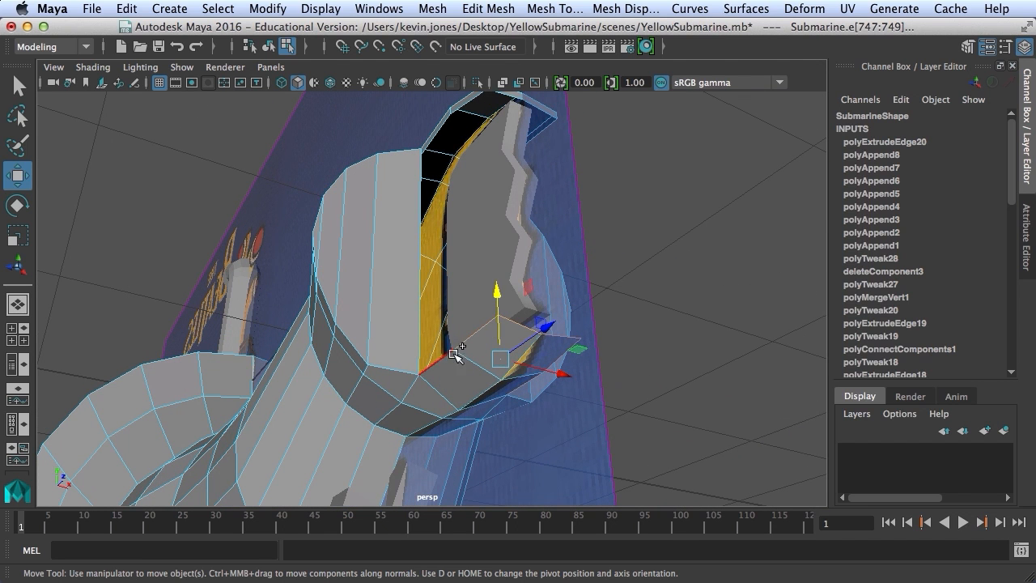
{"action": "left_click", "coordinate": [439, 362]}
{"action": "key", "text": "ctrl+e"}
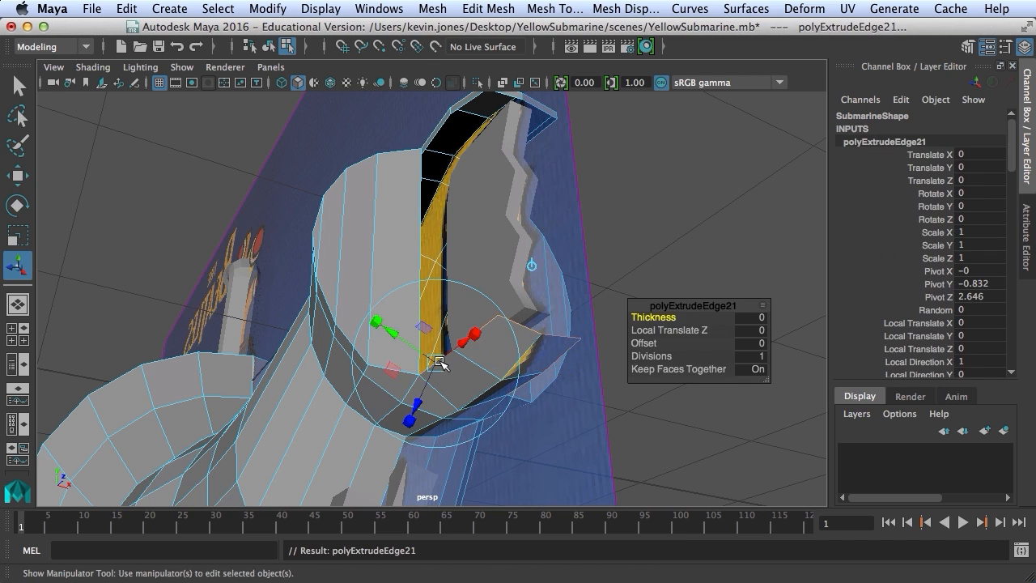
{"action": "key", "text": "w"}
{"action": "left_click_drag", "start_coordinate": [478, 365], "coordinate": [507, 370], "text": "alt"}
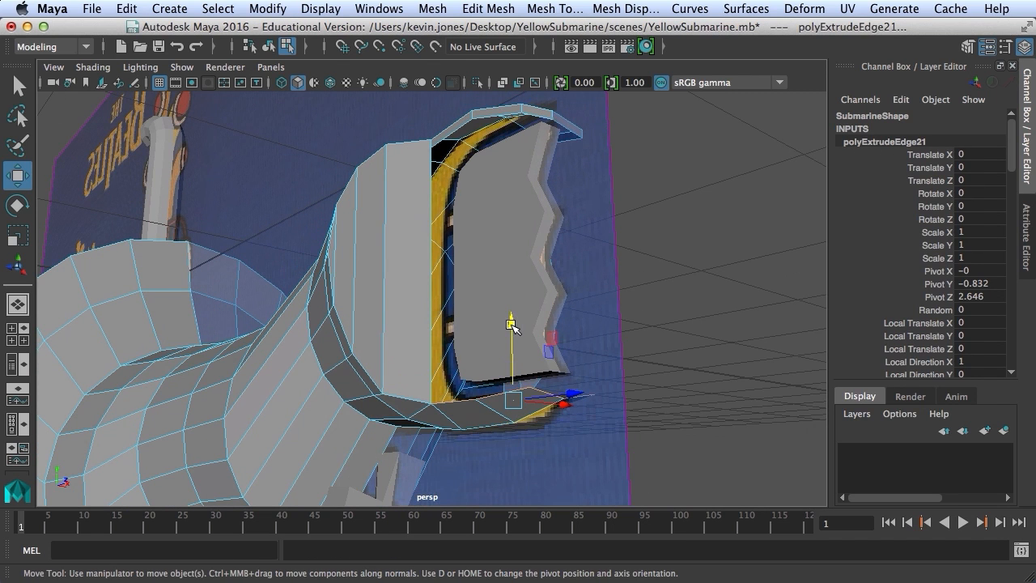
{"action": "left_click_drag", "start_coordinate": [510, 323], "coordinate": [494, 354]}
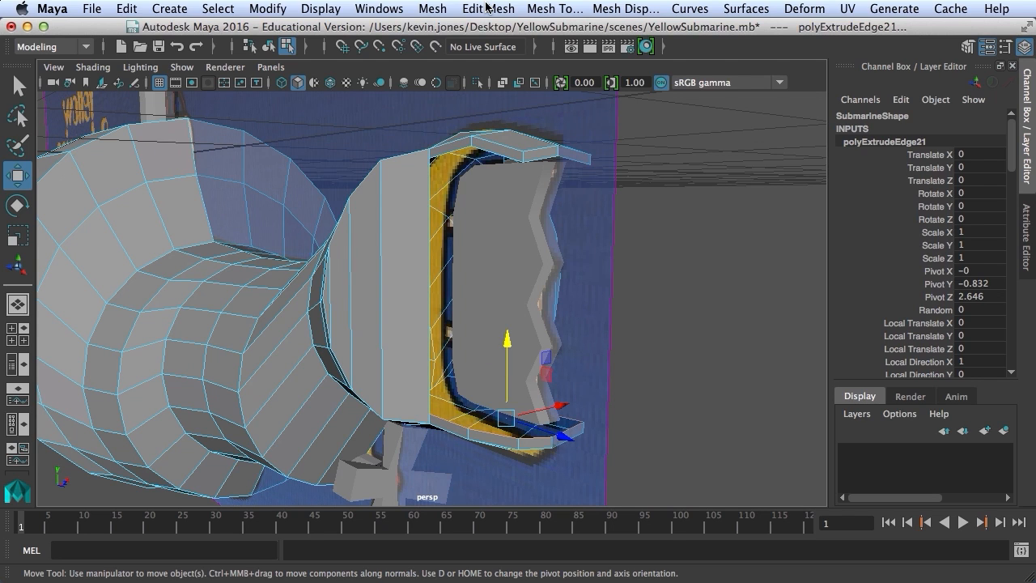
Append a polygon across the underside of the upper overhang's rearmost section, joining the inner rim edges on both sides
{"action": "left_click", "coordinate": [543, 8]}
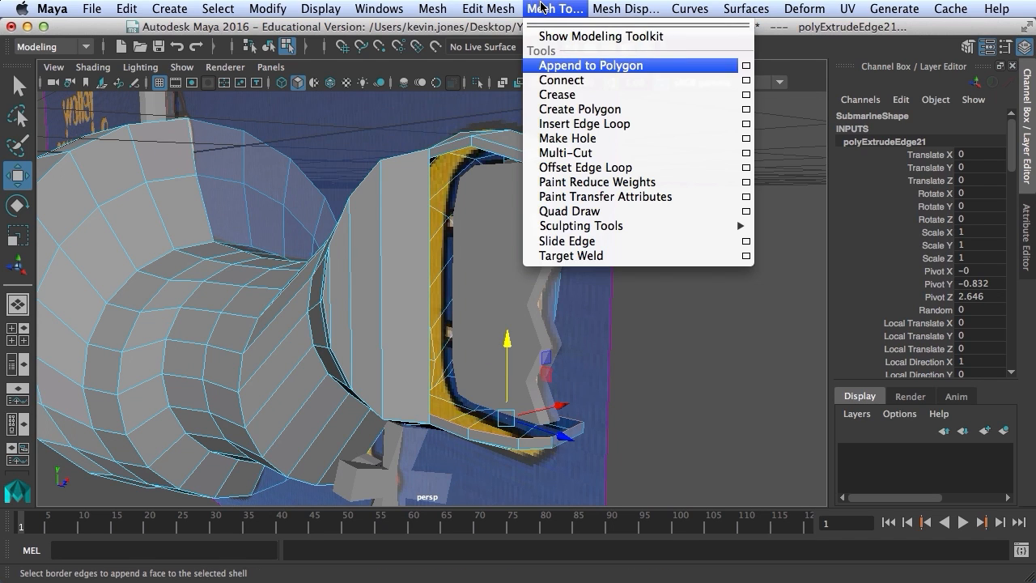
{"action": "left_click", "coordinate": [568, 66]}
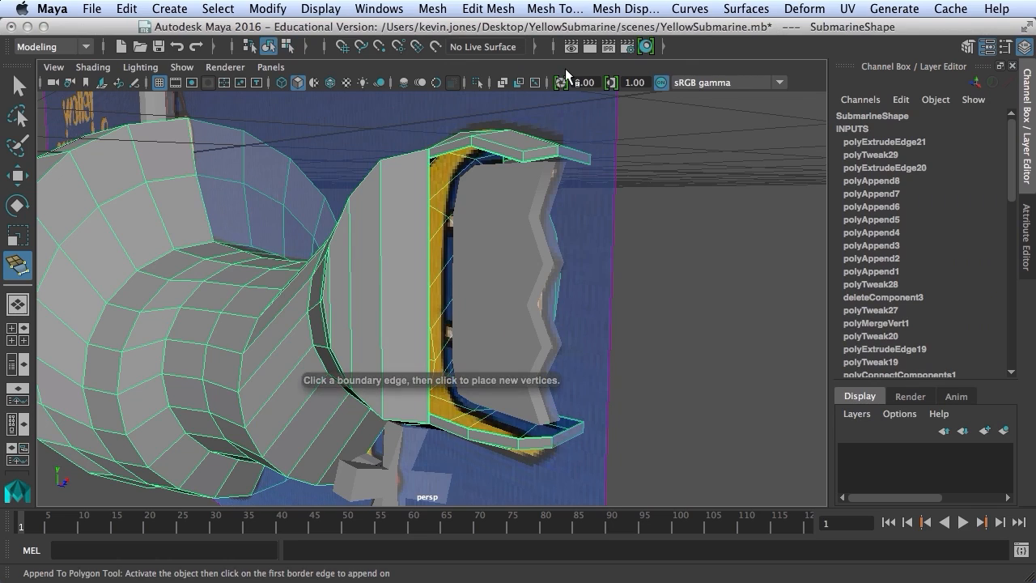
{"action": "left_click_drag", "start_coordinate": [542, 140], "coordinate": [470, 260], "text": "alt"}
{"action": "right_click_drag", "start_coordinate": [470, 261], "coordinate": [622, 259], "text": "alt"}
{"action": "middle_click_drag", "start_coordinate": [622, 259], "coordinate": [594, 322], "text": "alt"}
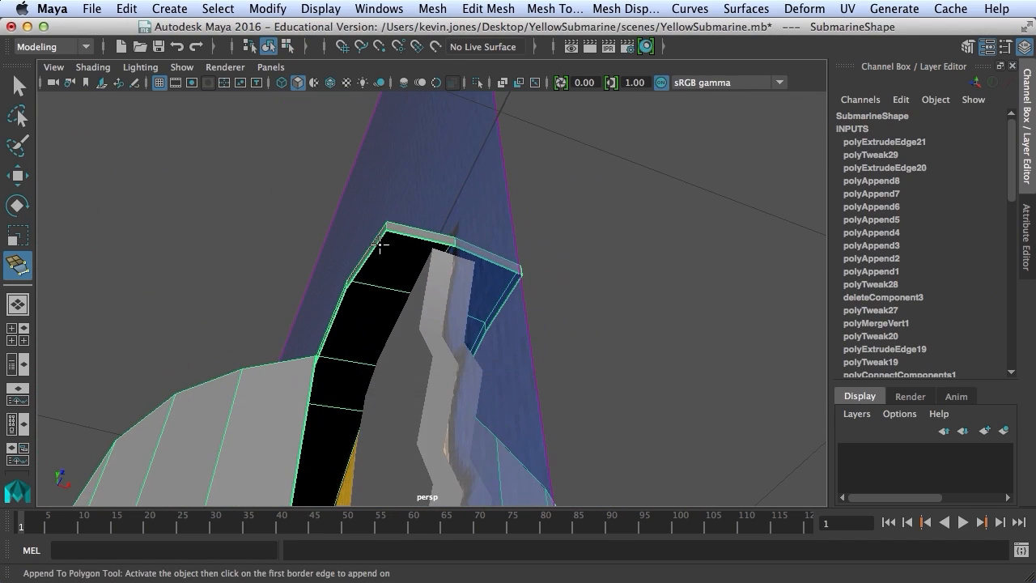
{"action": "left_click", "coordinate": [374, 244]}
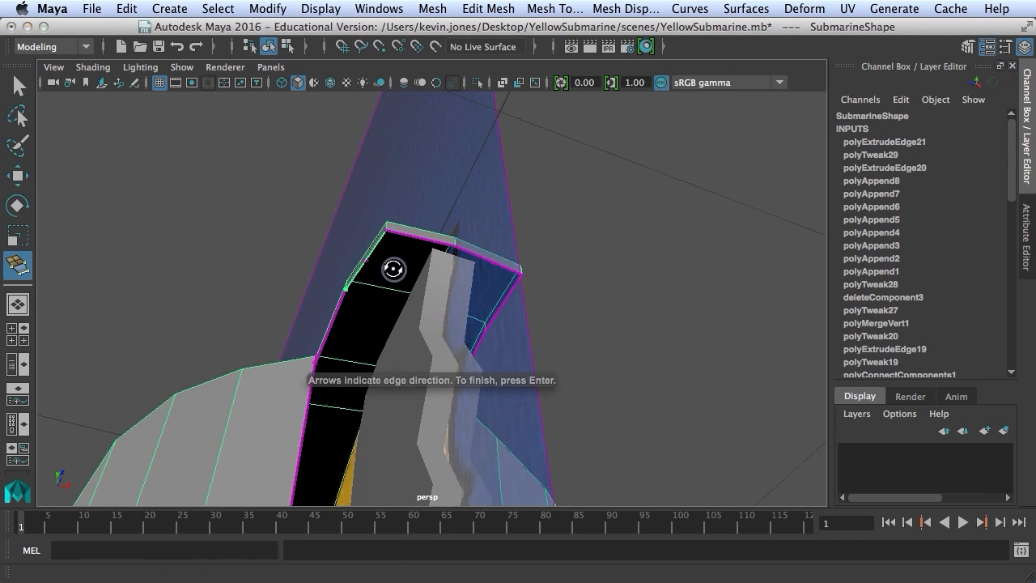
{"action": "left_click_drag", "start_coordinate": [393, 265], "coordinate": [479, 302], "text": "alt"}
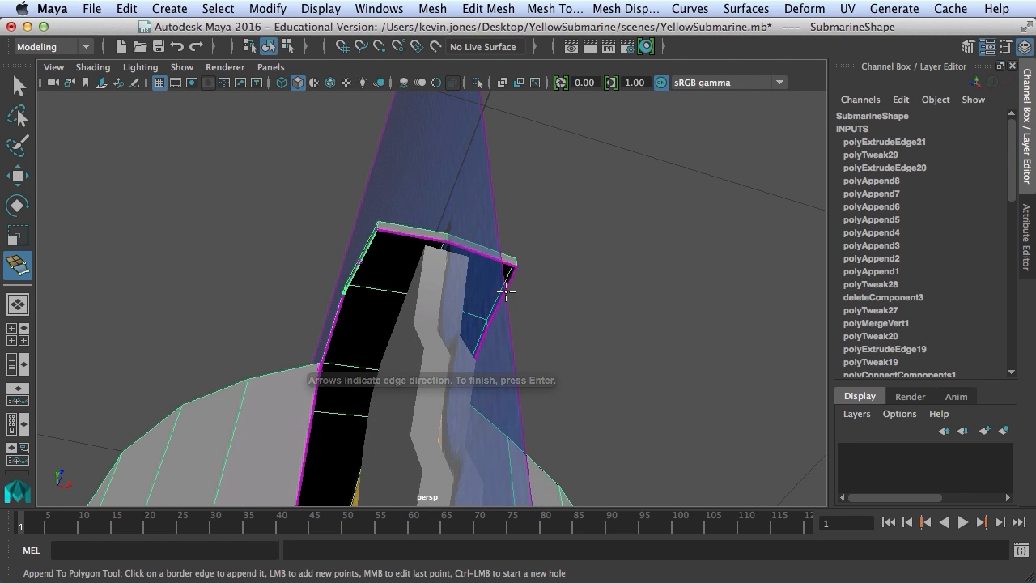
{"action": "left_click", "coordinate": [506, 291]}
{"action": "key", "text": "Return"}
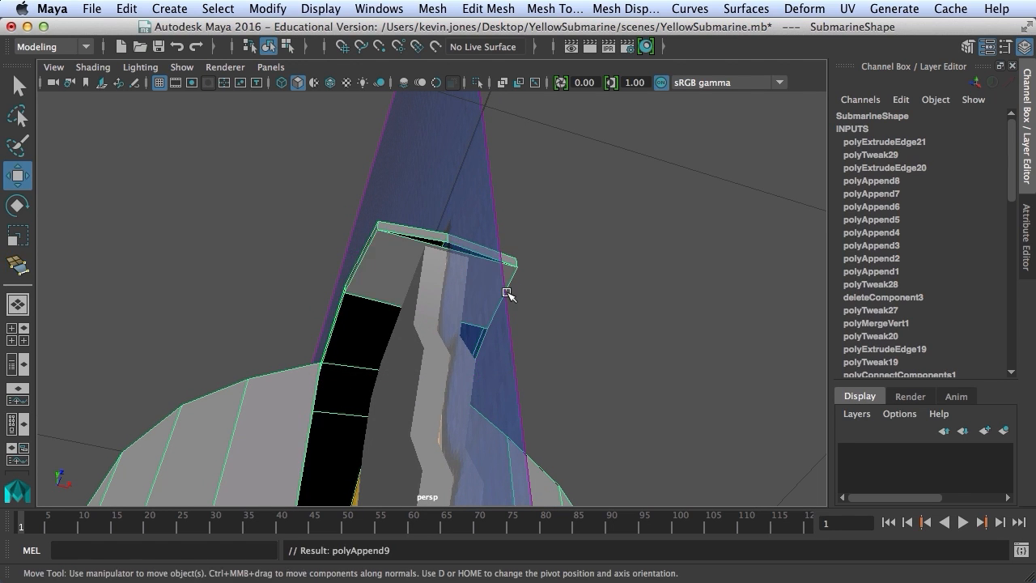
{"action": "key", "text": "y"}
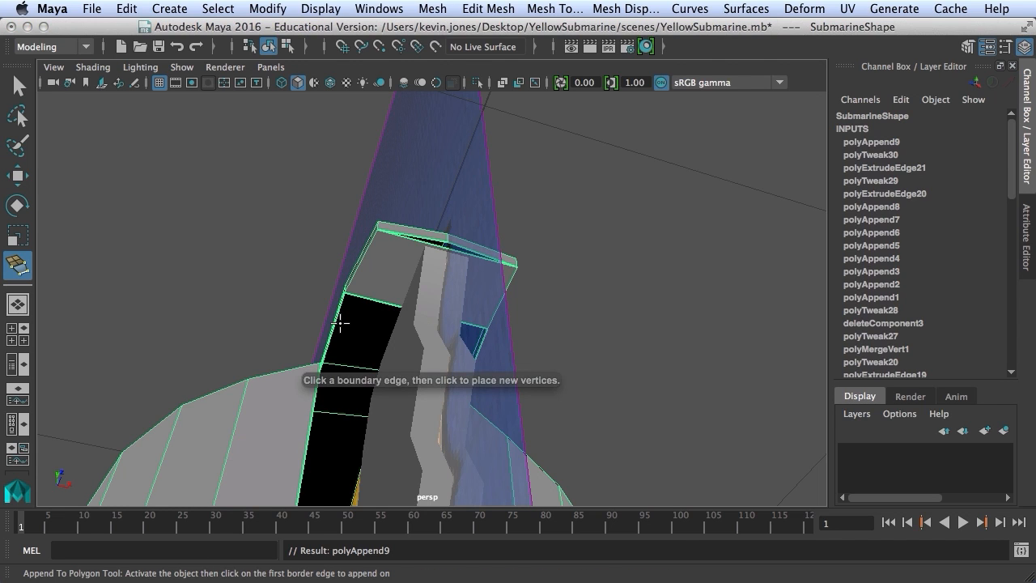
Append a polygon across the underside of the upper overhang's section nearest the hull, joining the rim edges on both sides
{"action": "left_click", "coordinate": [335, 321]}
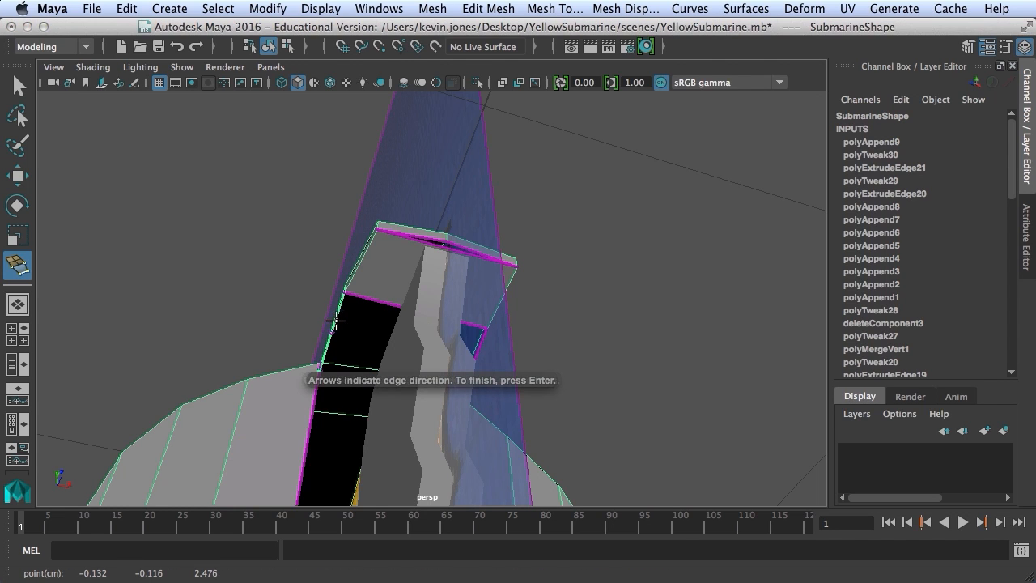
{"action": "left_click", "coordinate": [479, 350]}
{"action": "key", "text": "Return"}
Append a polygon across the top of the lower overhang's section nearest the hull, joining its two inner rim edges
{"action": "left_click_drag", "start_coordinate": [403, 389], "coordinate": [461, 399], "text": "alt"}
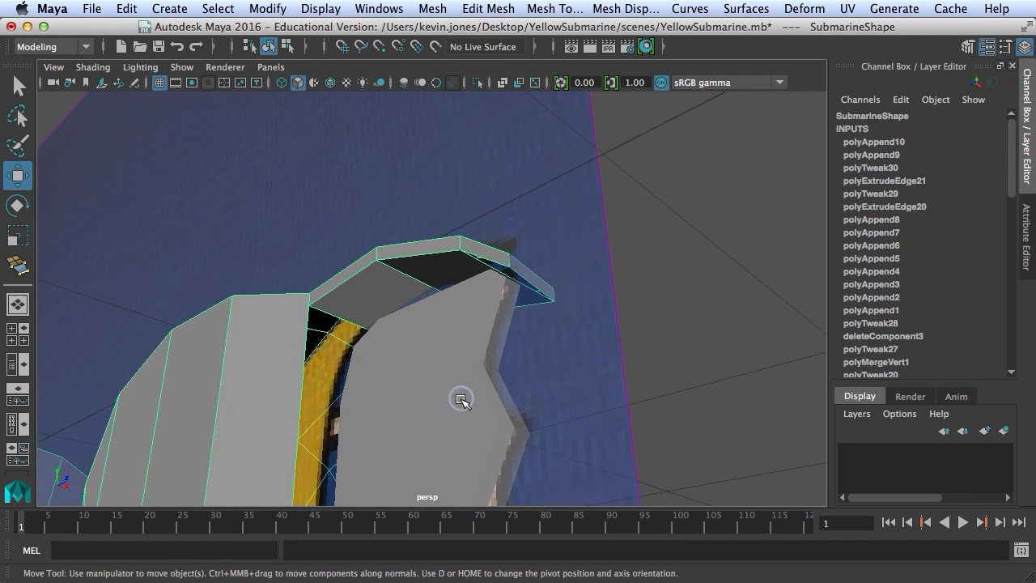
{"action": "key", "text": "g"}
{"action": "left_click_drag", "start_coordinate": [451, 397], "coordinate": [428, 189], "text": "alt"}
{"action": "right_click_drag", "start_coordinate": [428, 190], "coordinate": [385, 290], "text": "alt"}
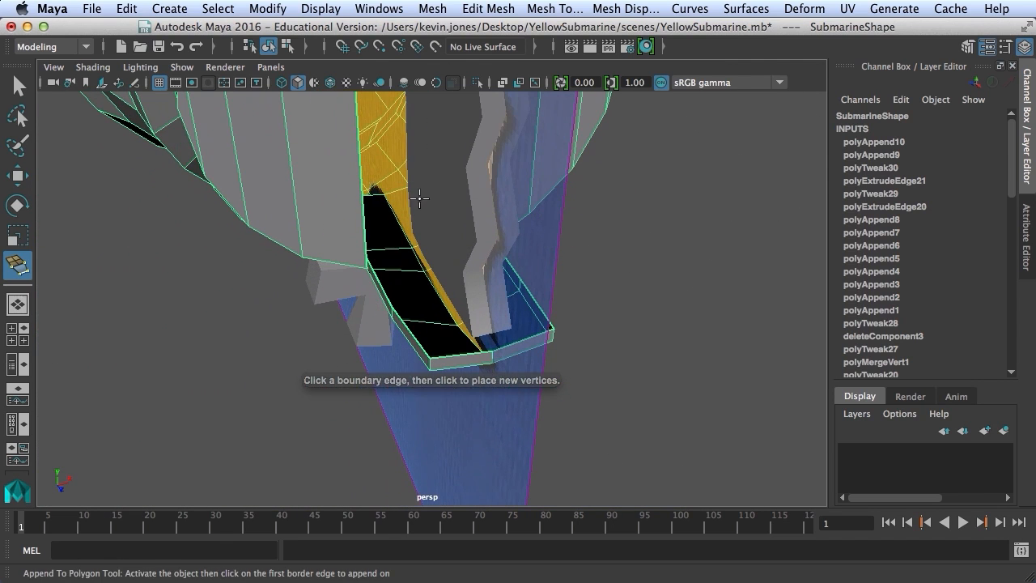
{"action": "left_click", "coordinate": [385, 290]}
{"action": "left_click_drag", "start_coordinate": [419, 289], "coordinate": [487, 277], "text": "alt"}
{"action": "left_click", "coordinate": [543, 281]}
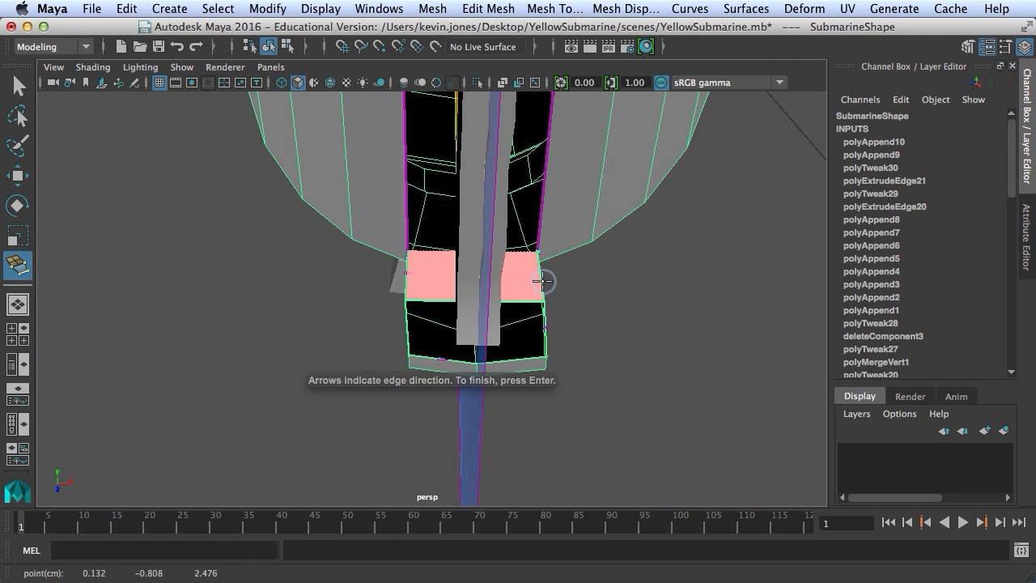
{"action": "key", "text": "Return"}
Append a polygon across the lower overhang's rearmost section, joining the inner rim edges on both sides
{"action": "mouse_move", "coordinate": [545, 328]}
{"action": "left_mouse_down", "text": "alt"}
{"action": "mouse_move", "coordinate": [558, 321]}
{"action": "mouse_move", "coordinate": [549, 320]}
{"action": "left_mouse_up", "text": "alt"}
{"action": "left_click", "coordinate": [542, 318]}
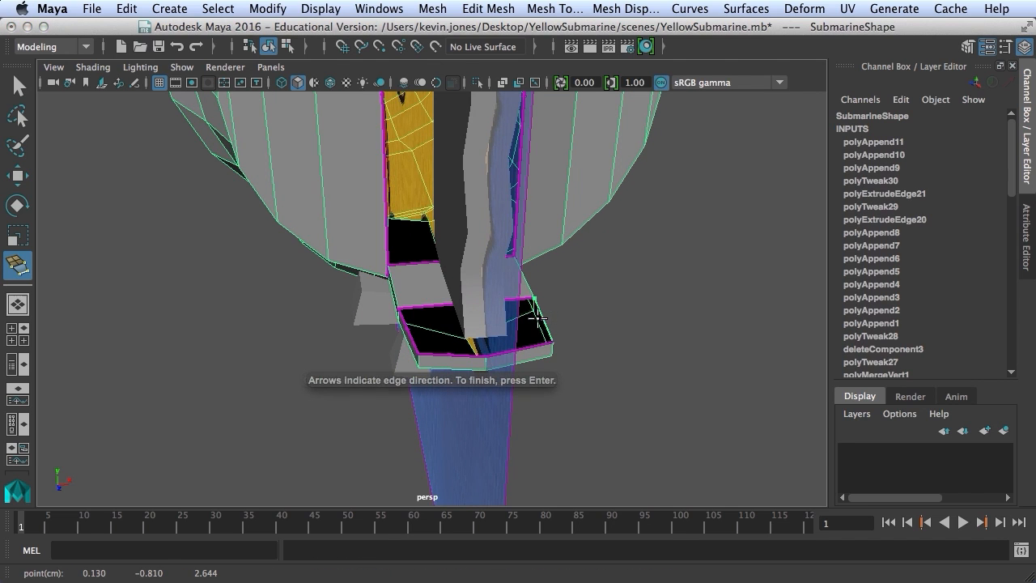
{"action": "left_click", "coordinate": [410, 326]}
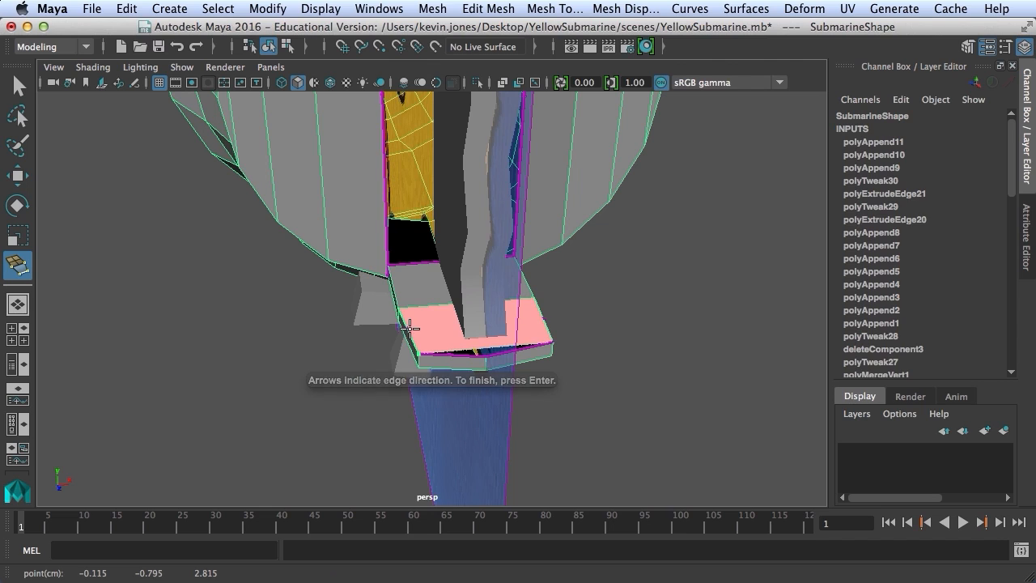
{"action": "key", "text": "Return"}
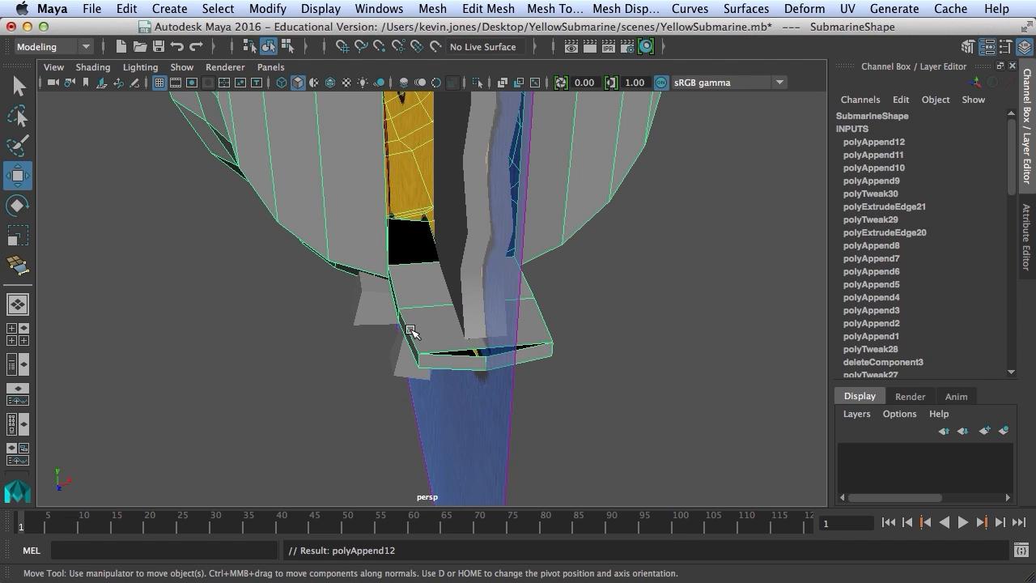
Insert an edge loop lengthwise through the middle of the lower overhang's two cap polygons
{"action": "left_click", "coordinate": [509, 9]}
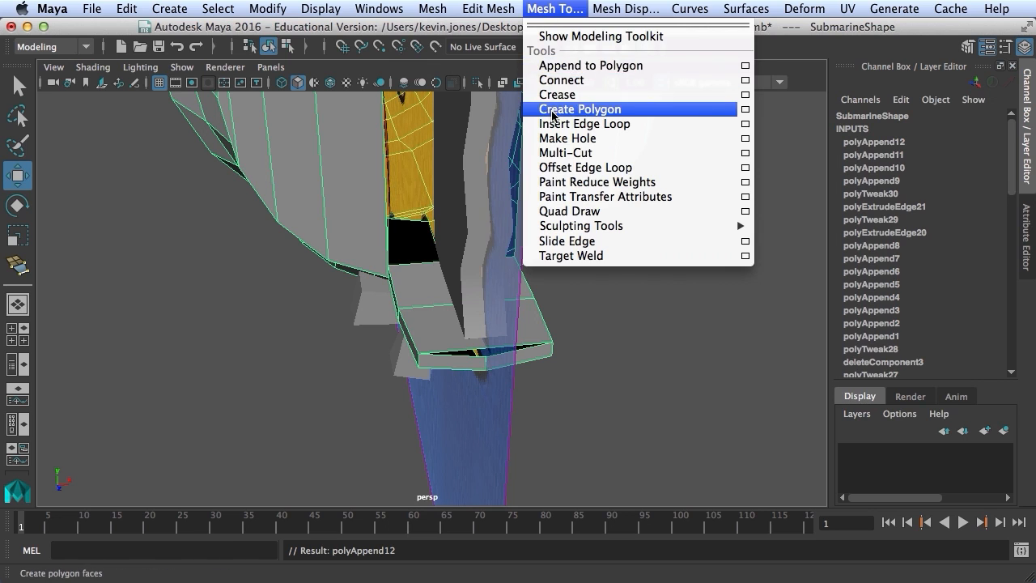
{"action": "left_click", "coordinate": [571, 123]}
{"action": "left_click_drag", "start_coordinate": [478, 217], "coordinate": [484, 215], "text": "alt"}
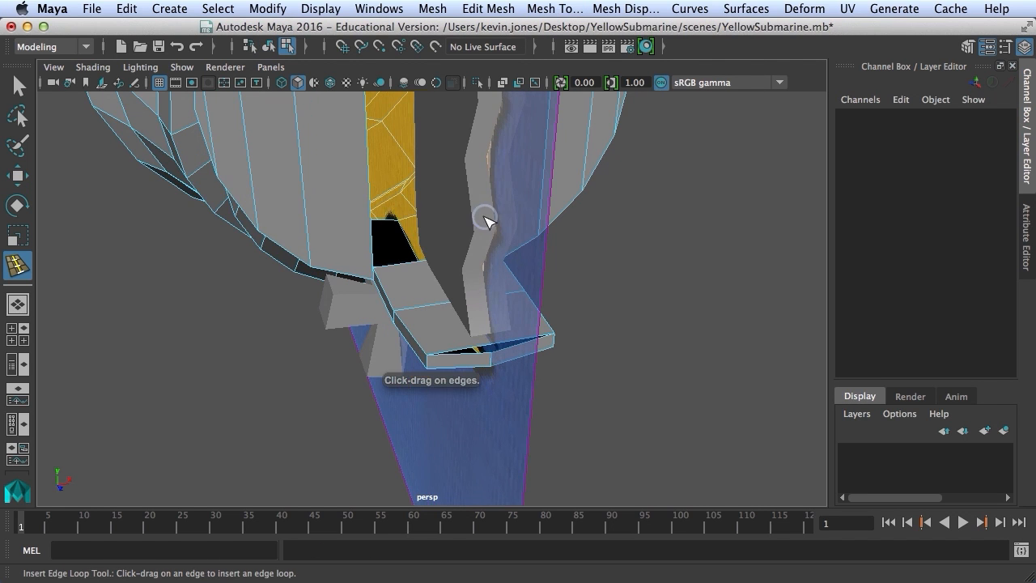
{"action": "left_click_drag", "start_coordinate": [434, 302], "coordinate": [458, 308]}
Insert a matching lengthwise edge loop through the middle of the cap polygons under the upper overhang
{"action": "middle_click_drag", "start_coordinate": [459, 285], "coordinate": [433, 328], "text": "alt"}
{"action": "left_click_drag", "start_coordinate": [433, 328], "coordinate": [435, 411], "text": "alt"}
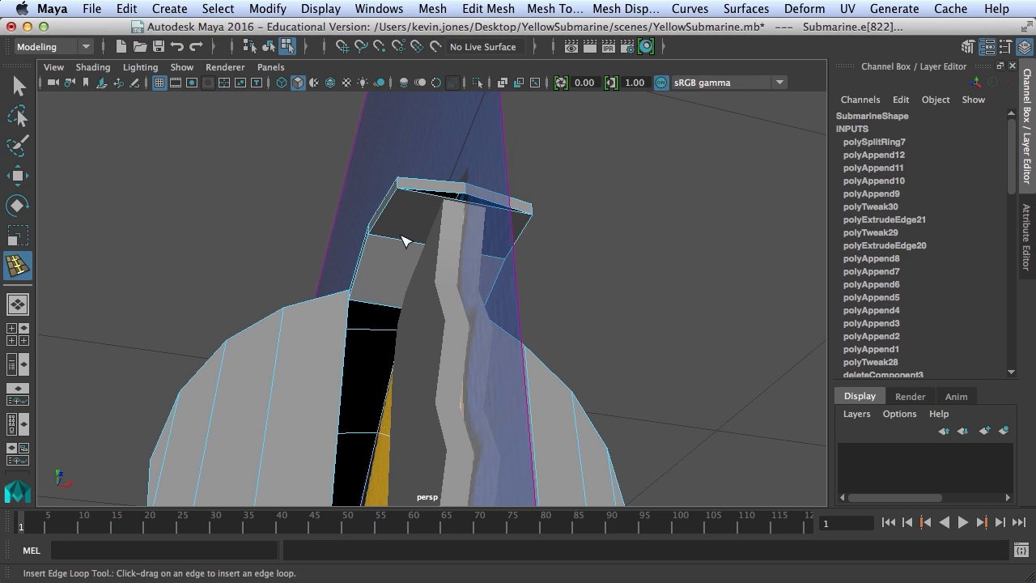
{"action": "left_click_drag", "start_coordinate": [405, 243], "coordinate": [437, 246]}
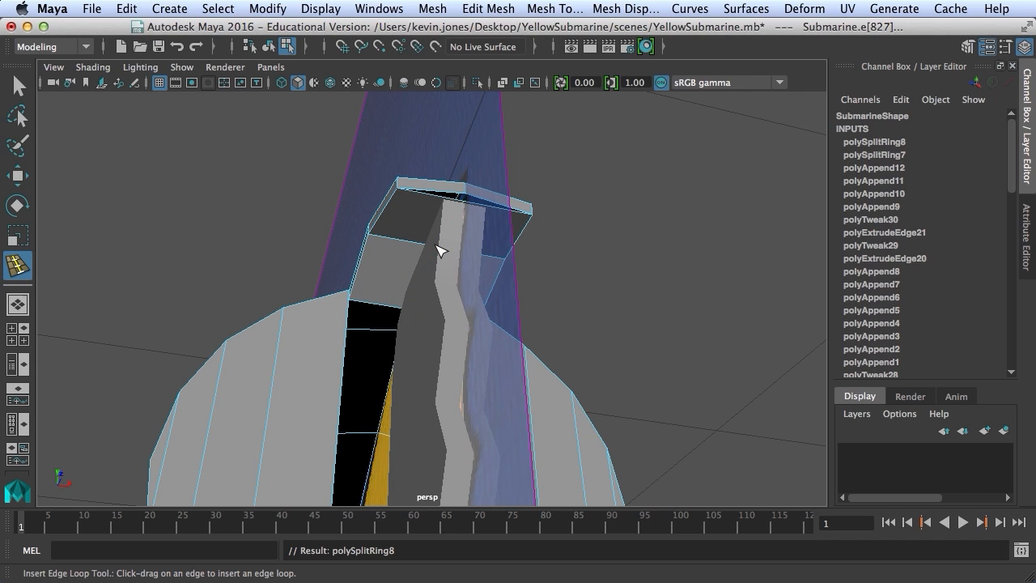
{"action": "key", "text": "z"}
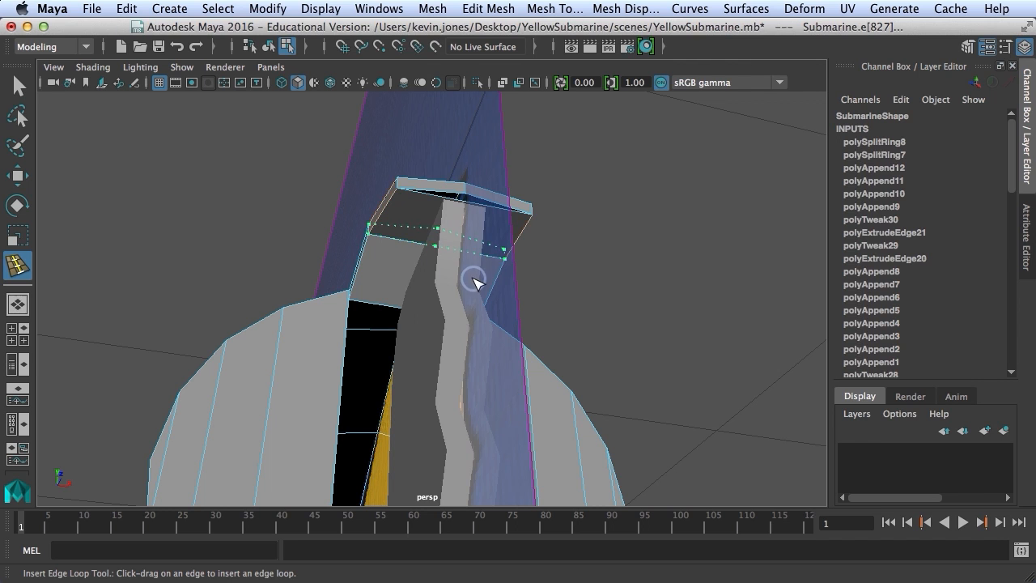
{"action": "left_click_drag", "start_coordinate": [430, 250], "coordinate": [462, 285], "text": "alt"}
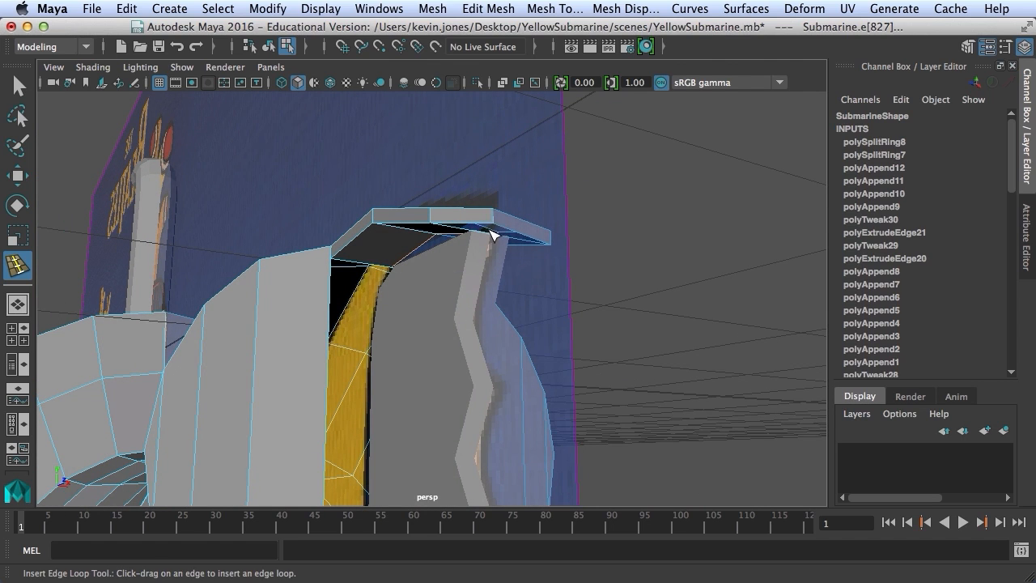
Try to target-weld the centre rear vertex of the upper overhang's cap to the rear rim's middle vertex
{"action": "left_click", "coordinate": [556, 9]}
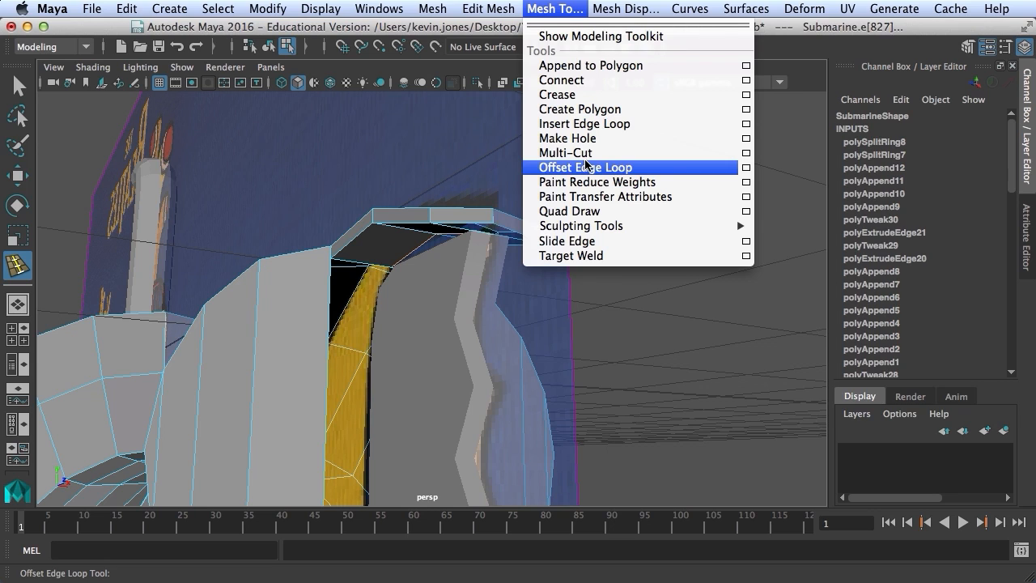
{"action": "mouse_move", "coordinate": [510, 11]}
{"action": "left_click", "coordinate": [588, 256]}
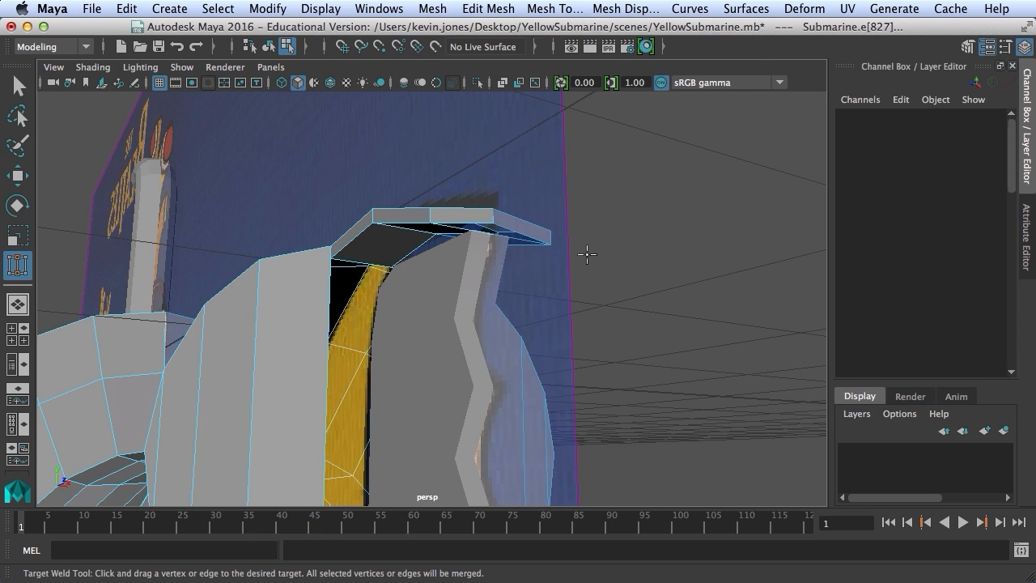
{"action": "right_click_drag", "start_coordinate": [484, 202], "coordinate": [434, 205]}
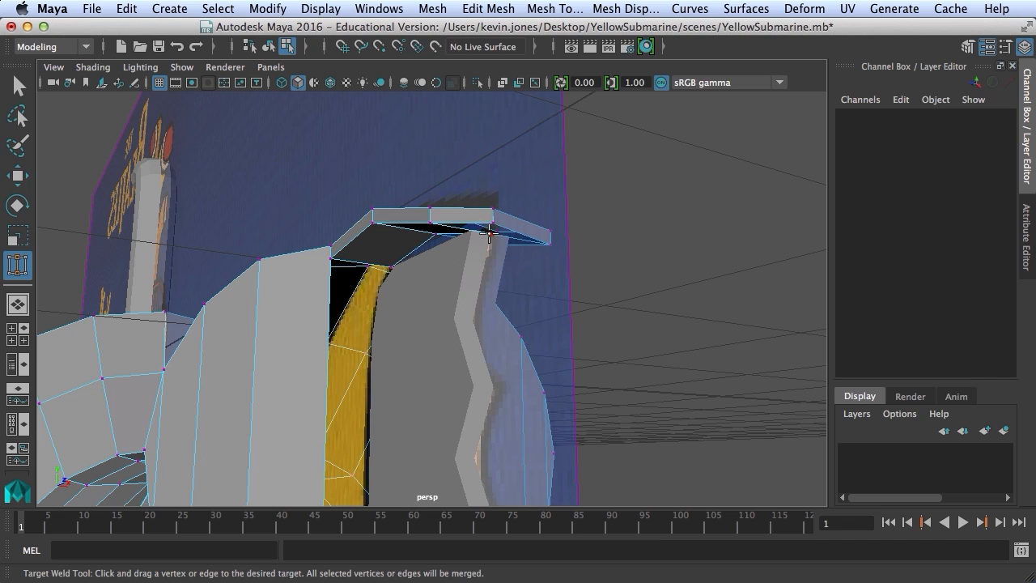
{"action": "mouse_move", "coordinate": [489, 233]}
{"action": "left_mouse_down"}
{"action": "mouse_move", "coordinate": [491, 222]}
{"action": "mouse_move", "coordinate": [503, 228]}
{"action": "left_mouse_up"}
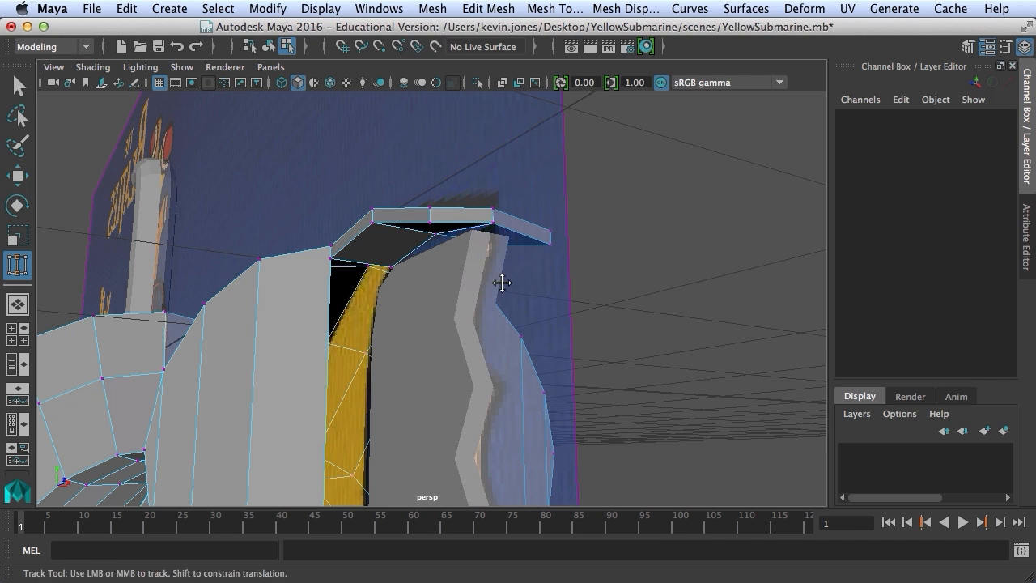
{"action": "middle_click_drag", "start_coordinate": [499, 282], "coordinate": [499, 235], "text": "alt"}
{"action": "left_click_drag", "start_coordinate": [497, 347], "coordinate": [483, 323], "text": "alt"}
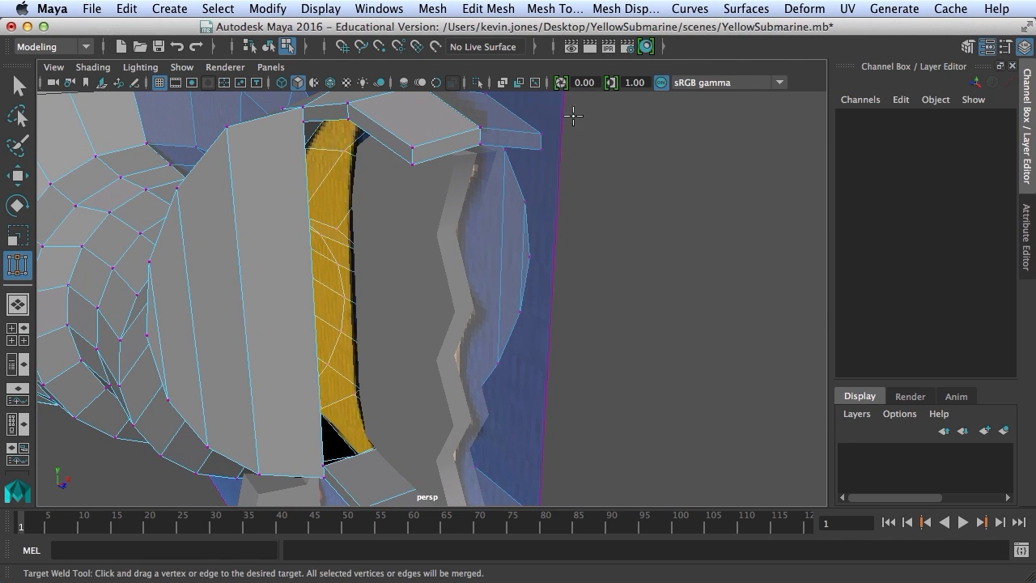
{"action": "middle_click_drag", "start_coordinate": [486, 351], "coordinate": [486, 262], "text": "alt"}
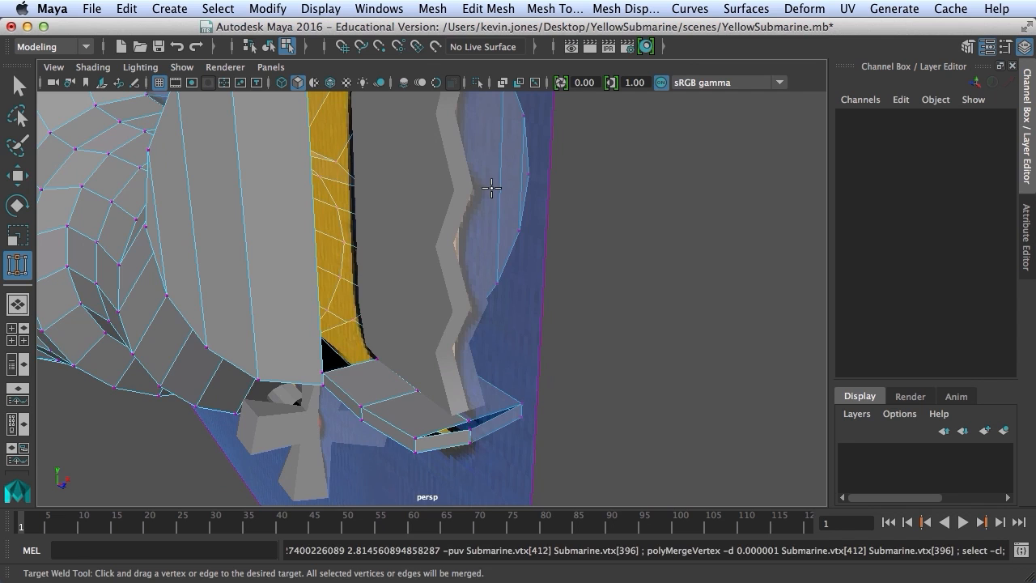
{"action": "middle_click_drag", "start_coordinate": [491, 189], "coordinate": [466, 342], "text": "alt"}
{"action": "left_click_drag", "start_coordinate": [467, 346], "coordinate": [473, 277], "text": "alt"}
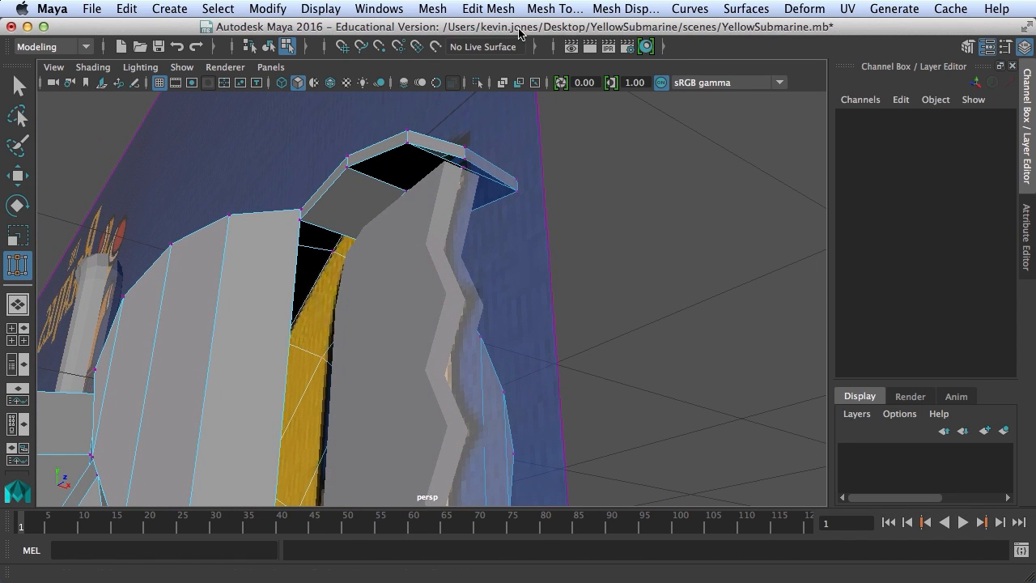
Target-weld the upper cap's centre rear vertex to the middle vertex on the upper overhang's rear rim
{"action": "left_click", "coordinate": [547, 10]}
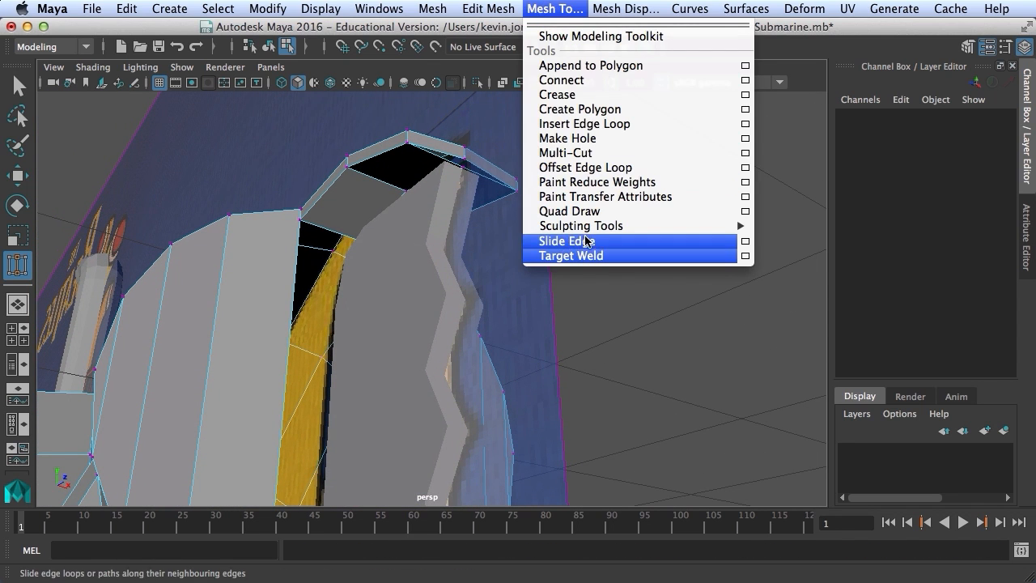
{"action": "left_click", "coordinate": [587, 256]}
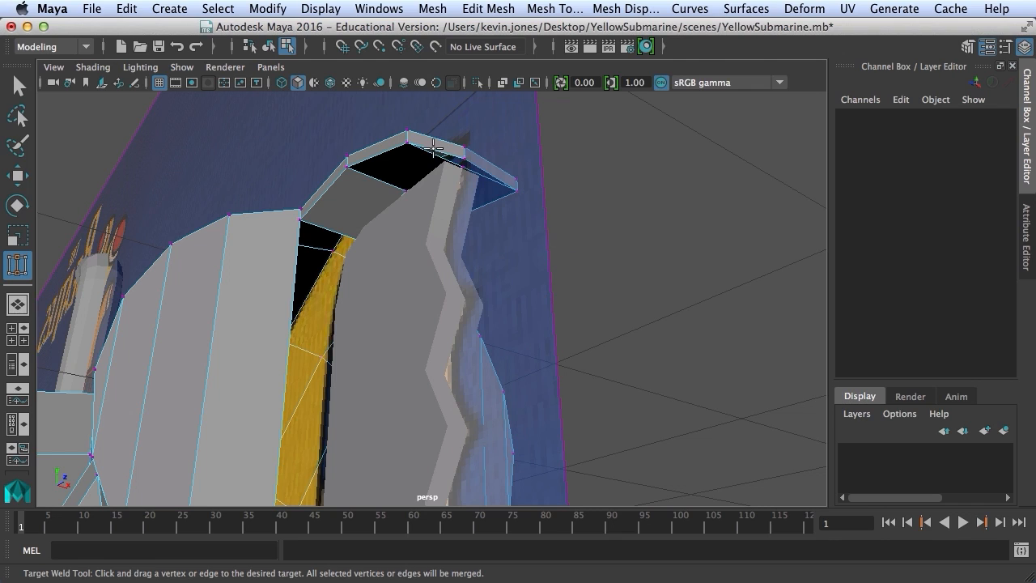
{"action": "right_click_drag", "start_coordinate": [434, 146], "coordinate": [348, 148]}
{"action": "left_click_drag", "start_coordinate": [456, 170], "coordinate": [463, 153]}
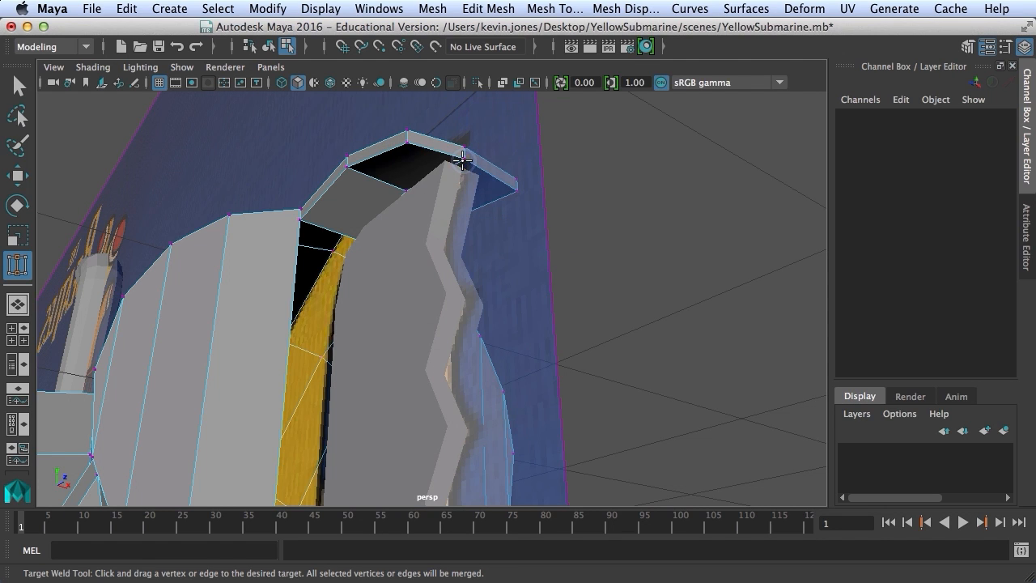
Target-weld the lower cap's centre rear vertex to the middle vertex on the lower overhang's rear rim
{"action": "left_click_drag", "start_coordinate": [443, 295], "coordinate": [429, 154], "text": "alt"}
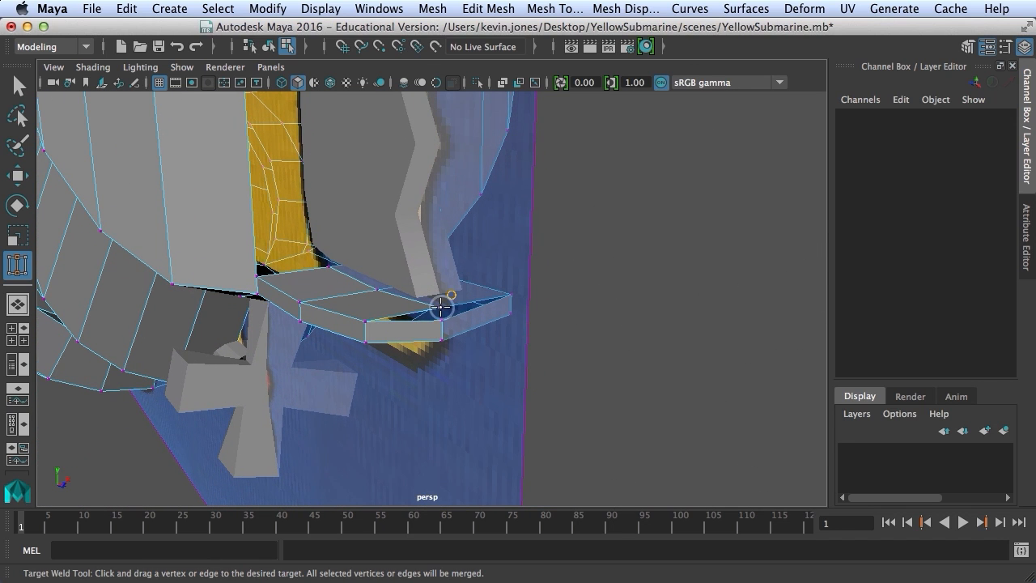
{"action": "left_click_drag", "start_coordinate": [439, 307], "coordinate": [495, 258]}
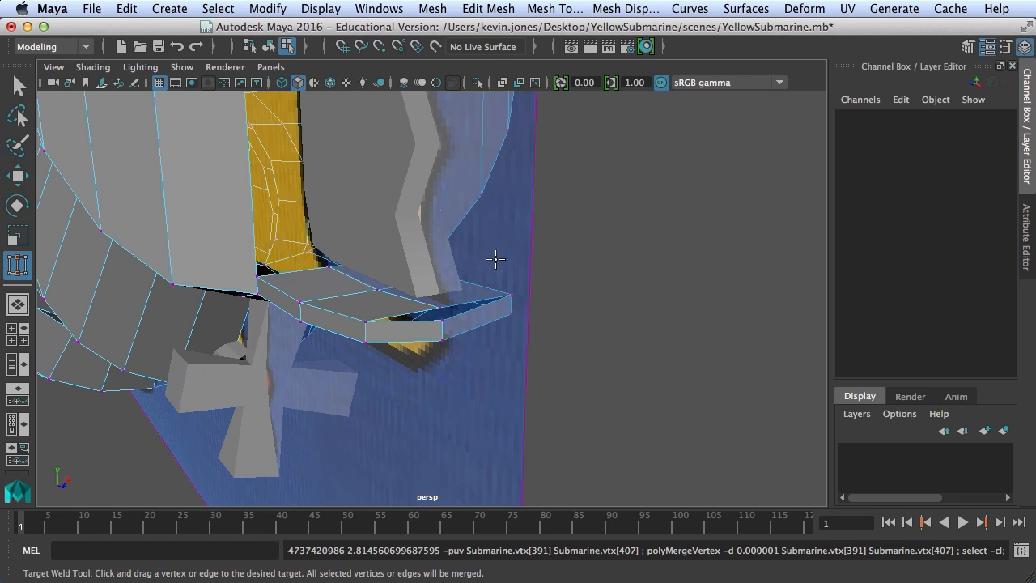
{"action": "left_click_drag", "start_coordinate": [439, 306], "coordinate": [442, 367]}
Multi-Cut the rear hull face from its lower front corner vertex to the inner rim vertex where the lower overhang starts
{"action": "left_click_drag", "start_coordinate": [330, 413], "coordinate": [415, 405], "text": "alt"}
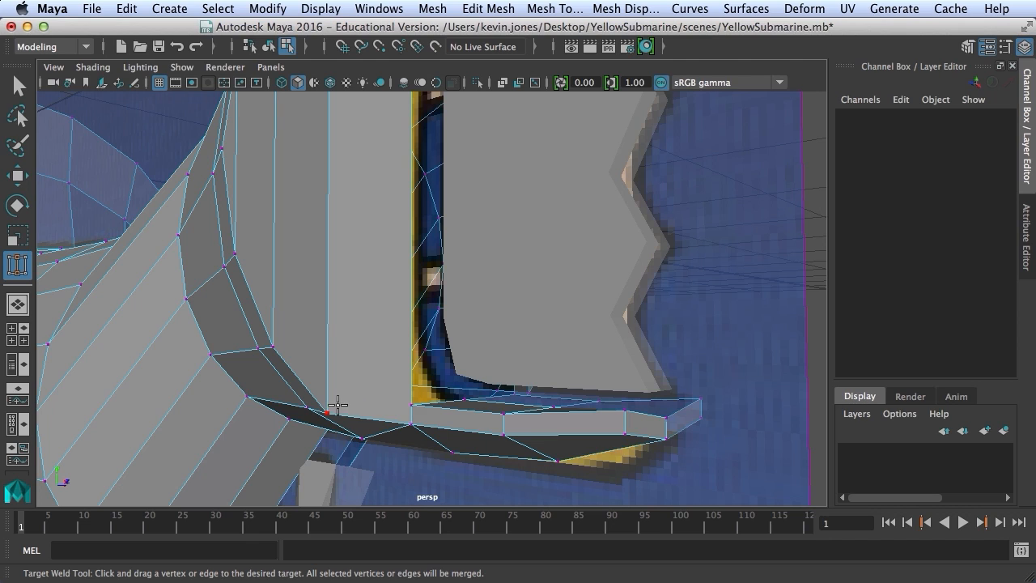
{"action": "left_click", "coordinate": [548, 9]}
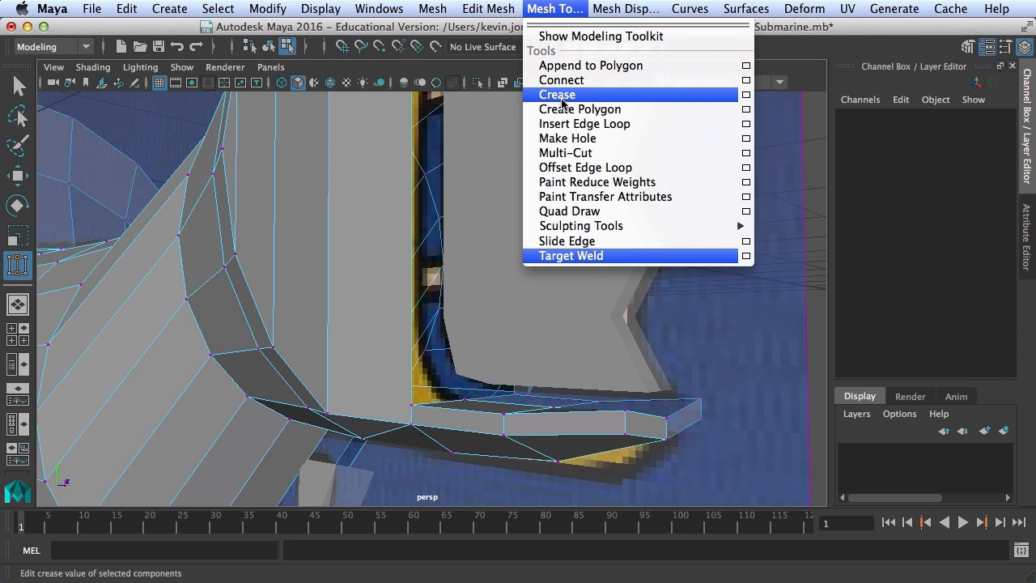
{"action": "left_click", "coordinate": [564, 153]}
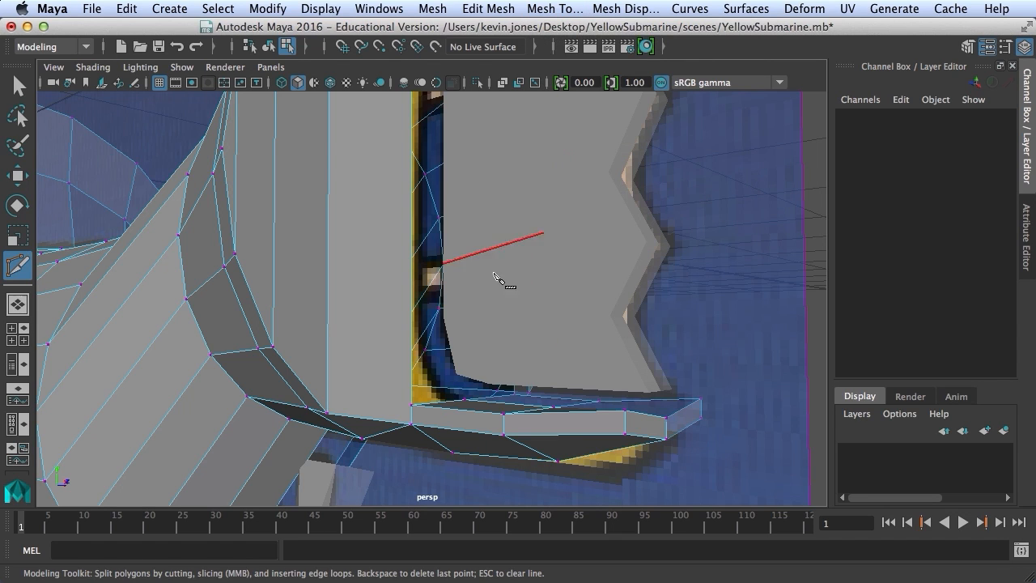
{"action": "middle_click_drag", "start_coordinate": [375, 399], "coordinate": [416, 308], "text": "alt"}
{"action": "left_click_drag", "start_coordinate": [415, 306], "coordinate": [439, 332], "text": "alt"}
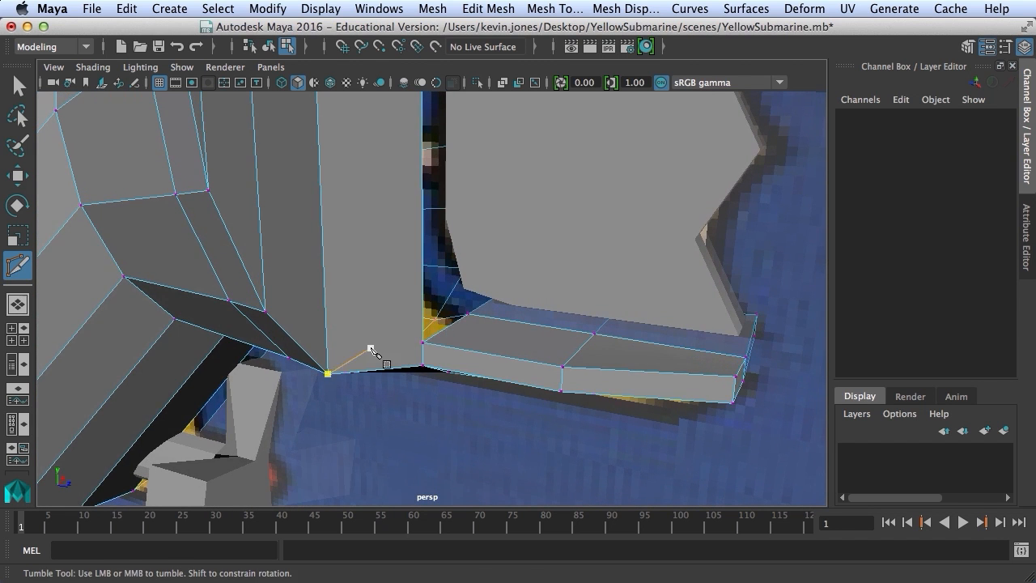
{"action": "left_click_drag", "start_coordinate": [374, 349], "coordinate": [359, 340], "text": "alt"}
{"action": "left_click", "coordinate": [315, 357]}
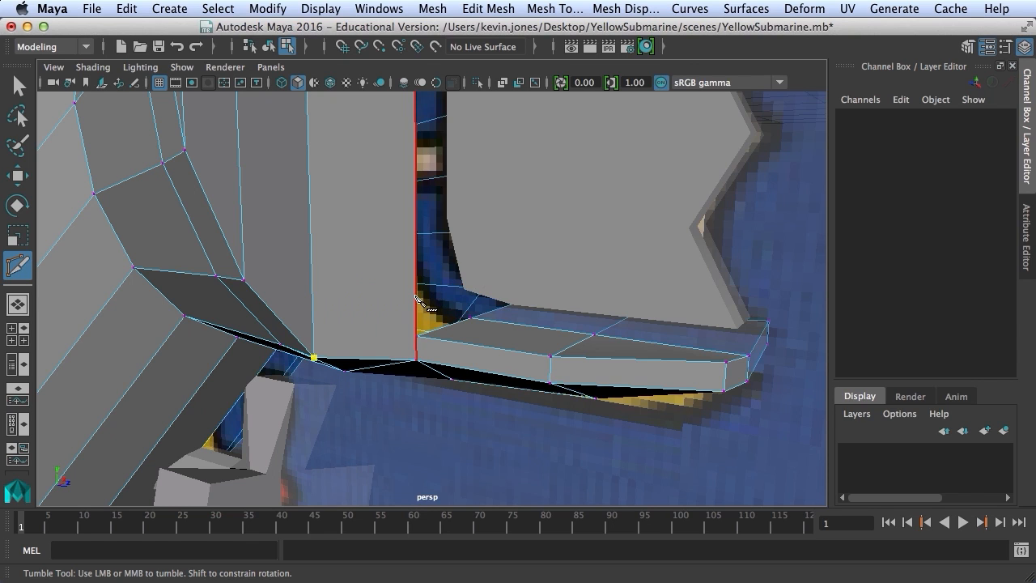
{"action": "left_click_drag", "start_coordinate": [416, 298], "coordinate": [419, 328]}
{"action": "key", "text": "Return"}
Cut the same hull face from its upper front corner vertex to the inner rim vertex where the upper overhang starts
{"action": "middle_click_drag", "start_coordinate": [415, 246], "coordinate": [412, 468], "text": "alt"}
{"action": "scroll", "coordinate": [401, 445], "scroll_direction": "down", "scroll_amount": 5}
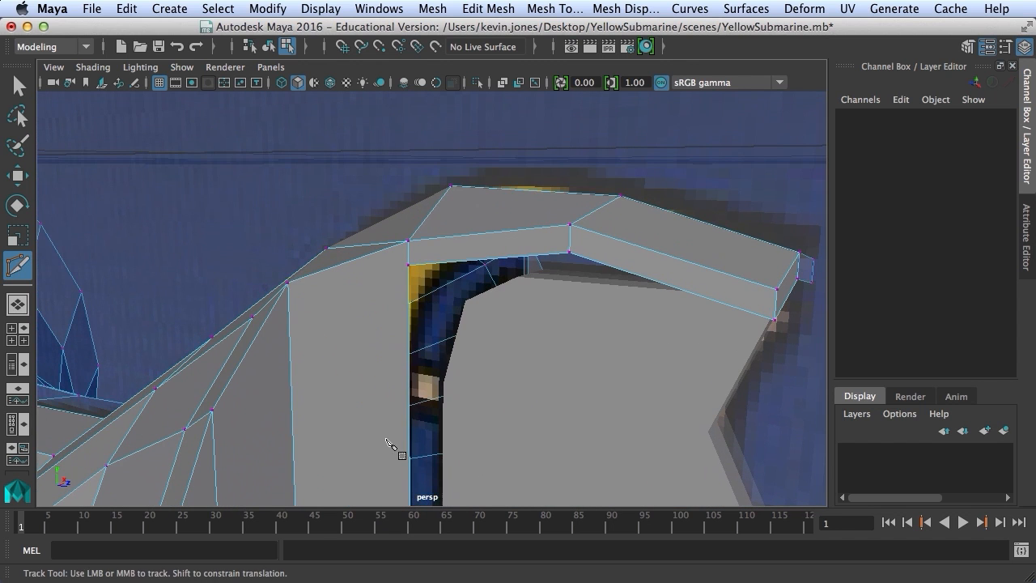
{"action": "left_click", "coordinate": [287, 283]}
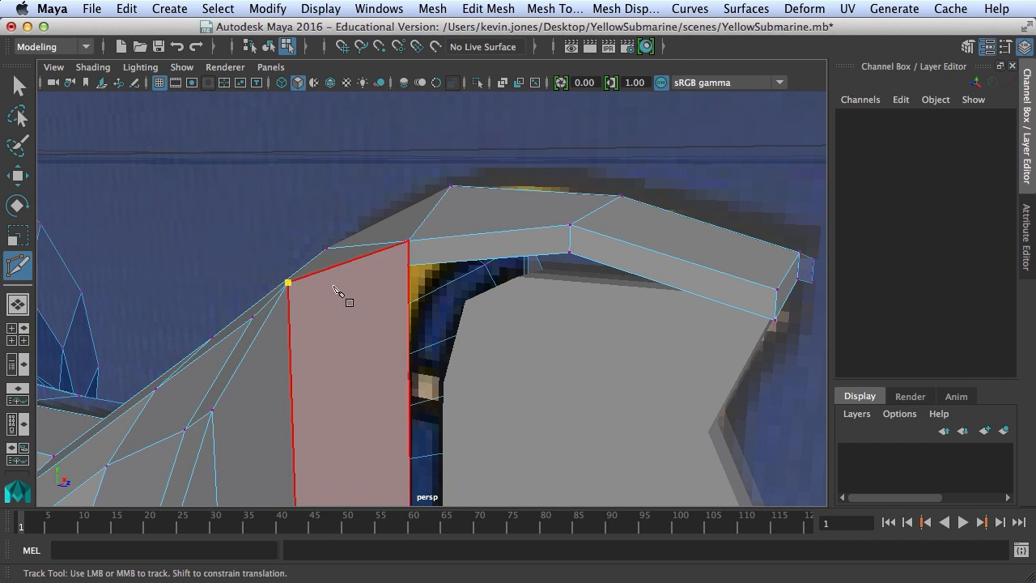
{"action": "left_click", "coordinate": [410, 273]}
{"action": "key", "text": "Return"}
On the opposite side of the hull, cut the rear face from its upper front corner vertex to the upper overhang's inner rim vertex
{"action": "left_click_drag", "start_coordinate": [511, 316], "coordinate": [319, 297], "text": "alt"}
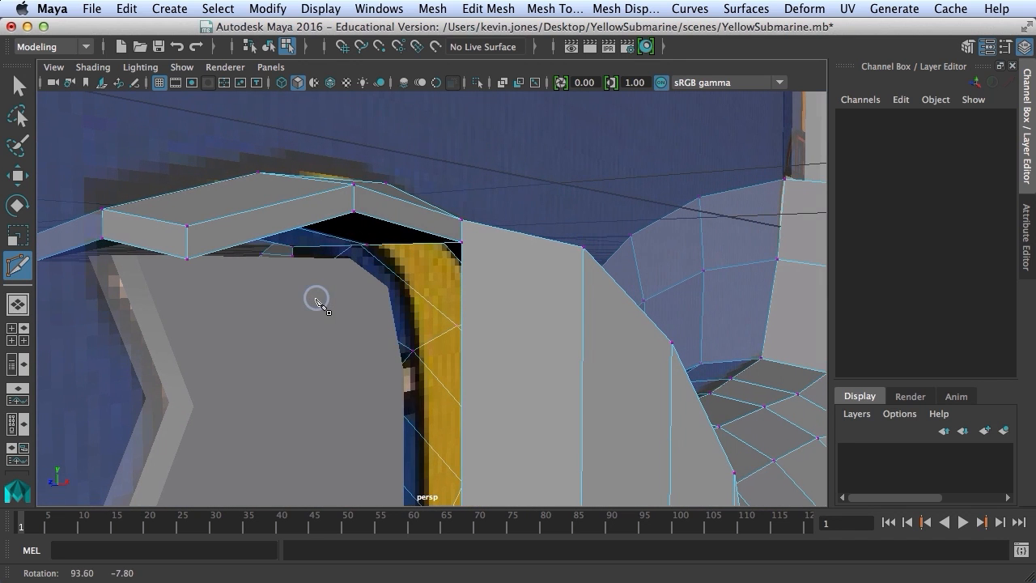
{"action": "left_click", "coordinate": [584, 248]}
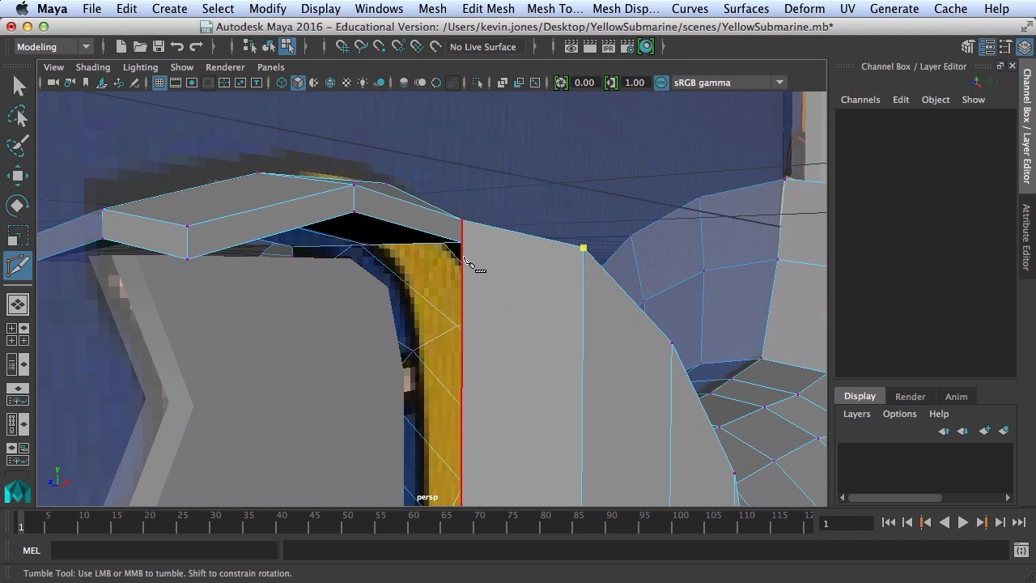
{"action": "left_click", "coordinate": [461, 253]}
{"action": "left_click_drag", "start_coordinate": [475, 343], "coordinate": [458, 169], "text": "alt"}
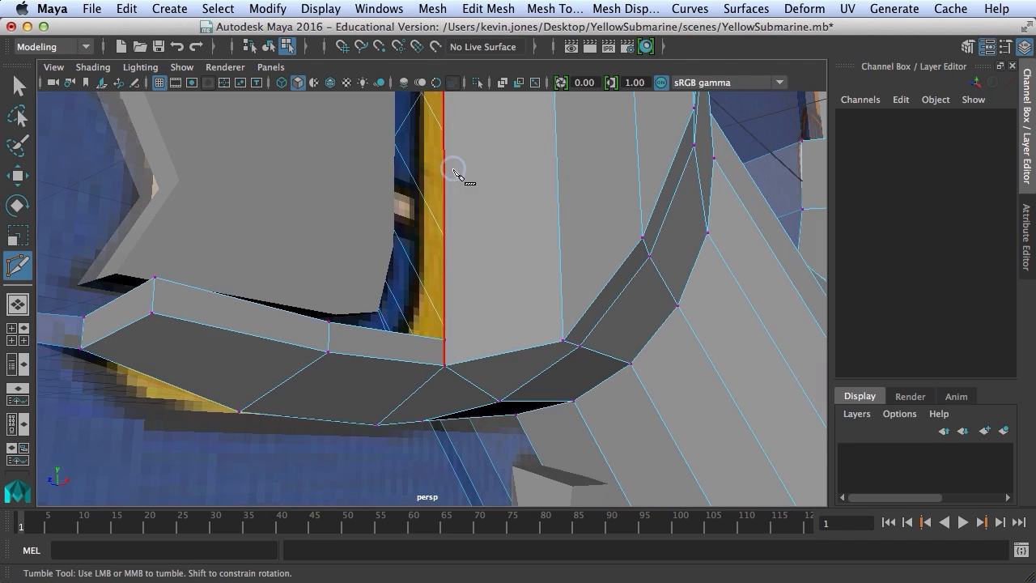
Cut the rear hull face from its lower corner vertex to the inner edge, then target-weld the new vertex to the lower overhang's inner rim vertex
{"action": "left_click", "coordinate": [563, 340]}
{"action": "left_click", "coordinate": [450, 328]}
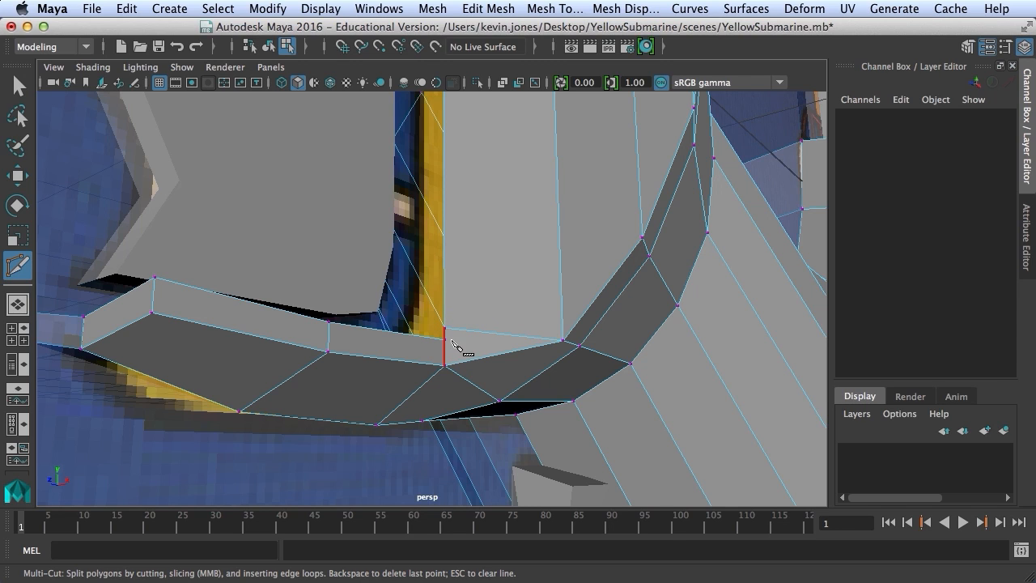
{"action": "left_click", "coordinate": [554, 10]}
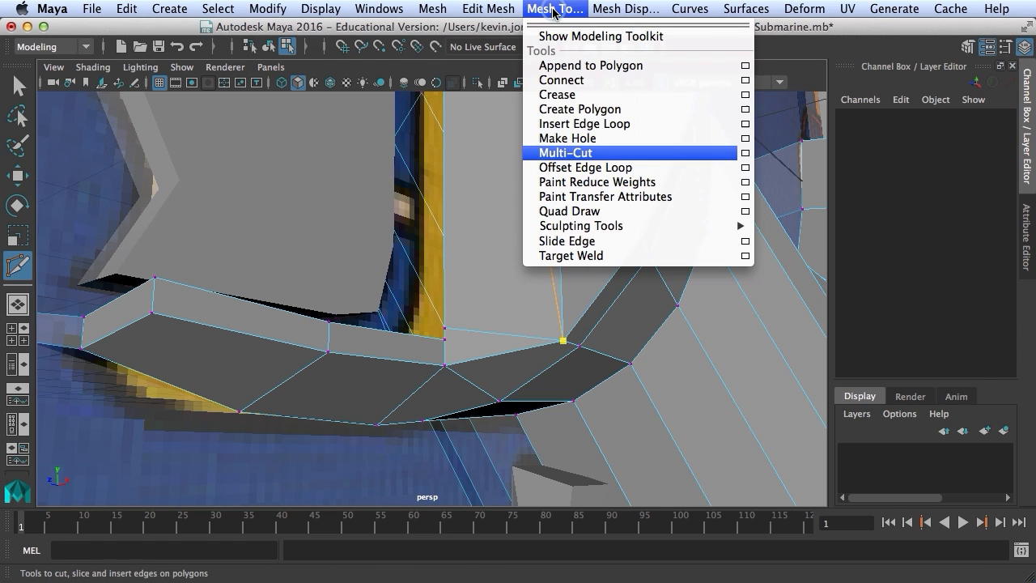
{"action": "left_click", "coordinate": [571, 255]}
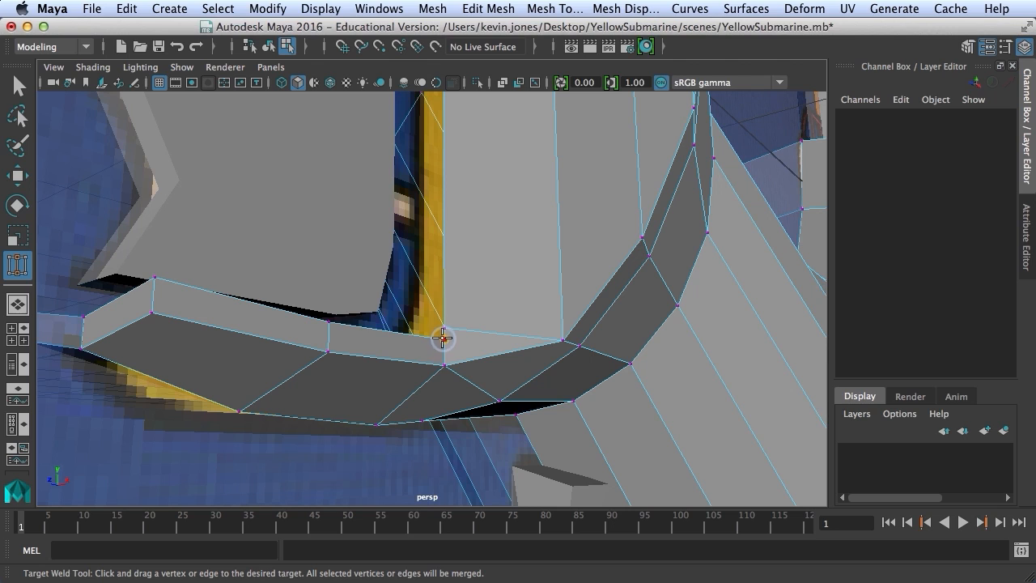
{"action": "left_click_drag", "start_coordinate": [443, 331], "coordinate": [472, 362]}
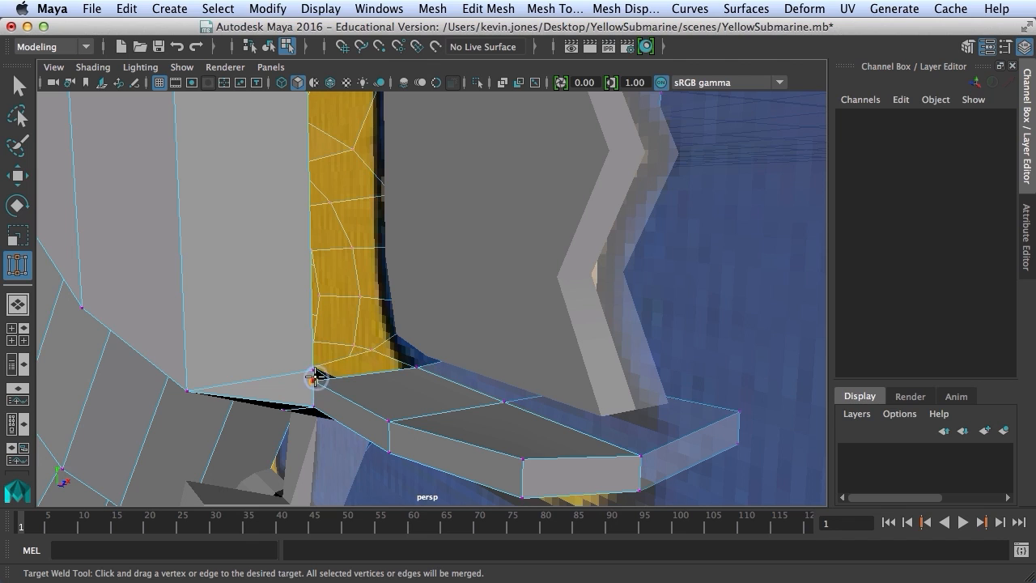
Target-weld the remaining cut vertices on the rear hull's inner edges to the neighbouring inner rim vertices of the overhangs
{"action": "left_click_drag", "start_coordinate": [324, 375], "coordinate": [362, 414], "text": "alt"}
{"action": "middle_click_drag", "start_coordinate": [362, 414], "coordinate": [375, 393], "text": "alt"}
{"action": "left_click_drag", "start_coordinate": [375, 393], "coordinate": [373, 354], "text": "alt"}
{"action": "middle_click_drag", "start_coordinate": [373, 355], "coordinate": [375, 409], "text": "alt"}
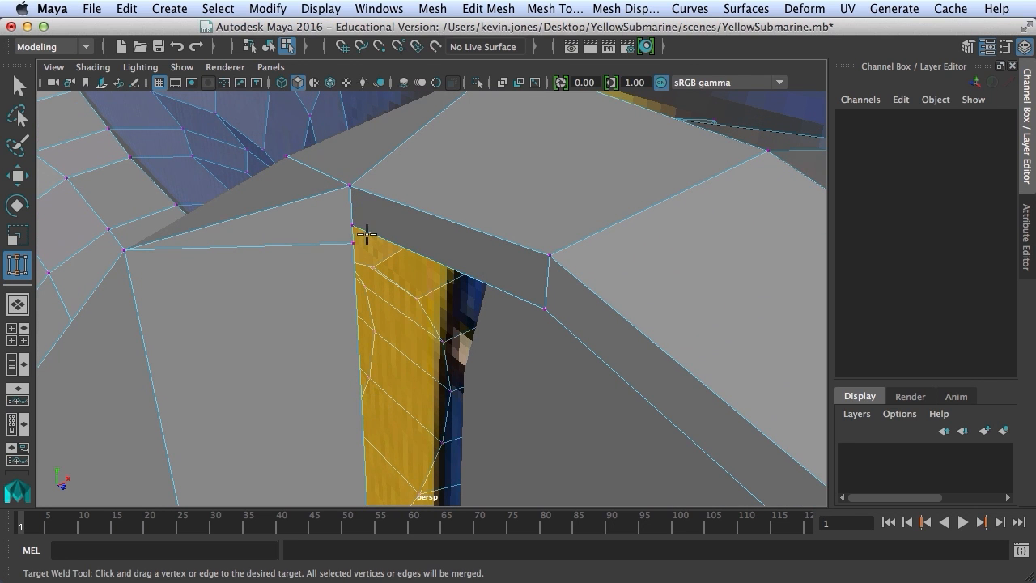
{"action": "left_click_drag", "start_coordinate": [377, 247], "coordinate": [356, 186], "text": "alt"}
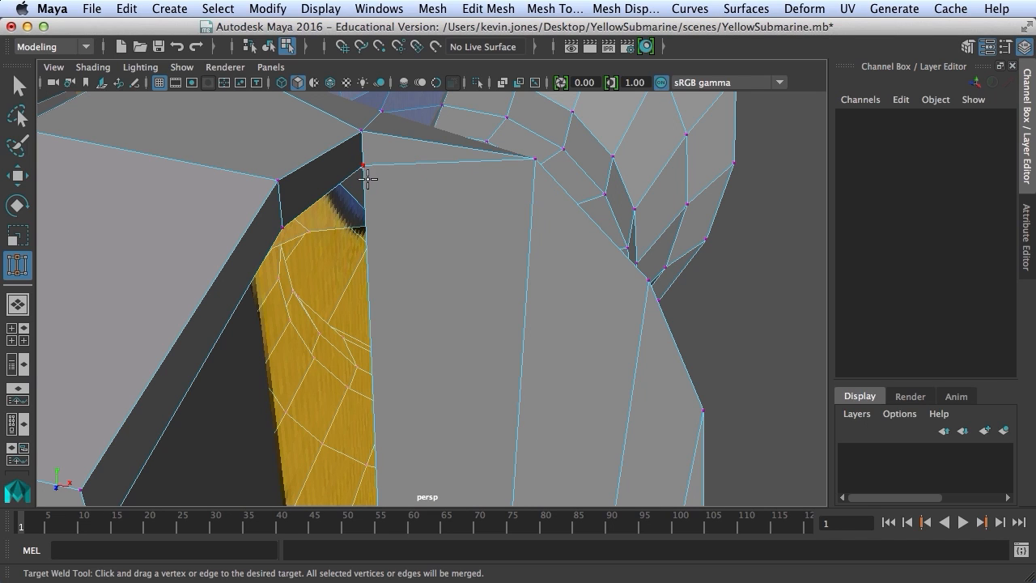
Undo the last weld at the upper overhang and weld the hull cut's end vertex onto the overhang's inner rim vertex instead
{"action": "left_click_drag", "start_coordinate": [375, 187], "coordinate": [304, 186], "text": "alt"}
{"action": "key", "text": "super+z"}
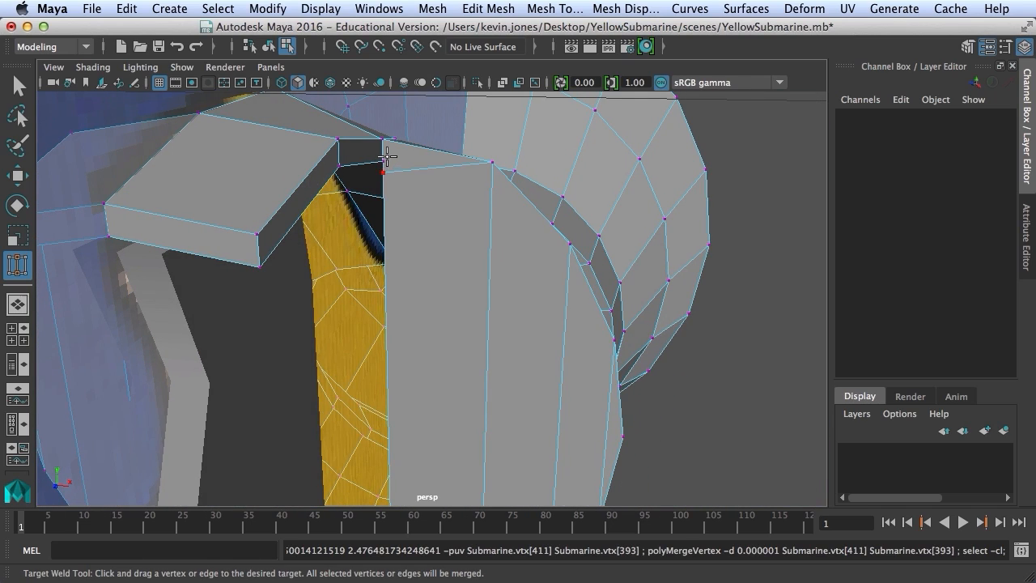
{"action": "left_click_drag", "start_coordinate": [390, 156], "coordinate": [443, 234], "text": "alt"}
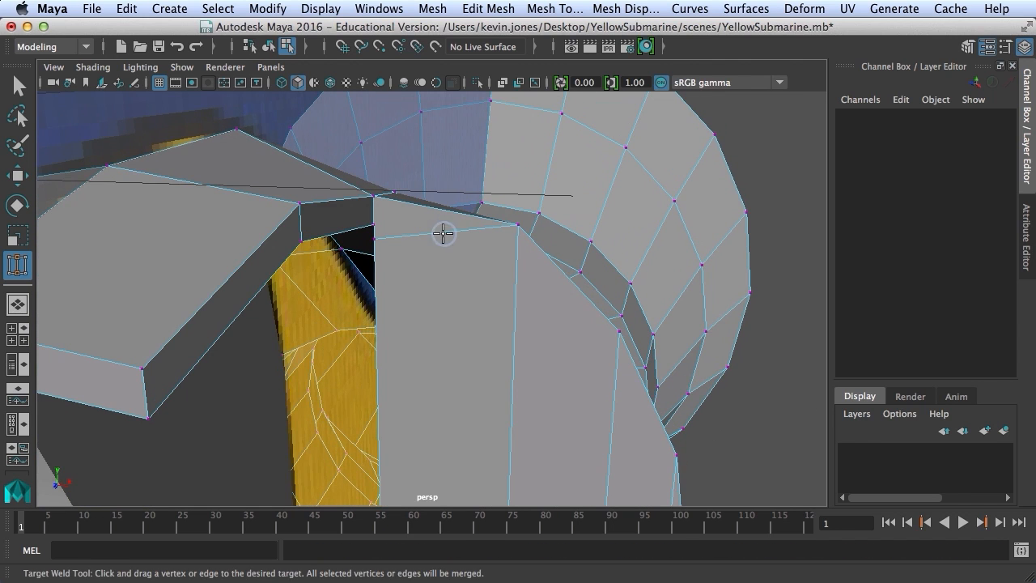
{"action": "left_click_drag", "start_coordinate": [375, 222], "coordinate": [388, 206], "text": "alt"}
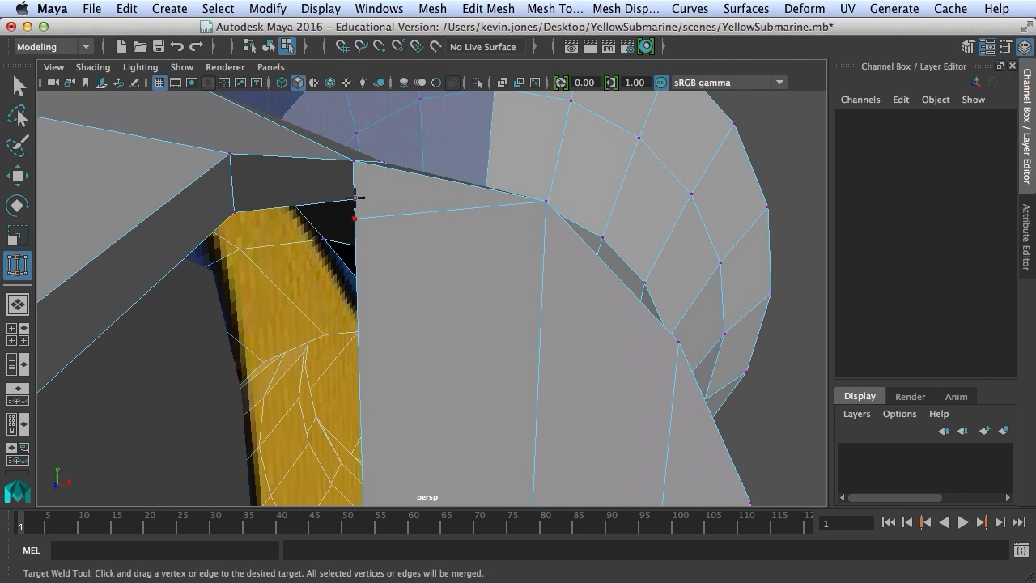
{"action": "left_click_drag", "start_coordinate": [363, 213], "coordinate": [324, 221], "text": "alt"}
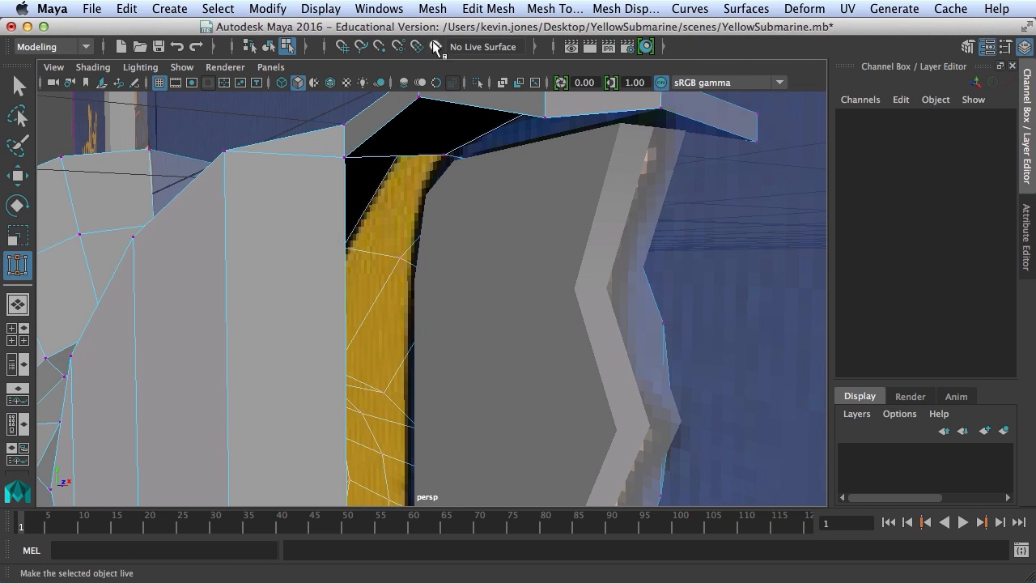
Append a polygon between the upper and lower overhangs' inner rim edges to close the rear hull opening on one side
{"action": "left_click", "coordinate": [556, 11]}
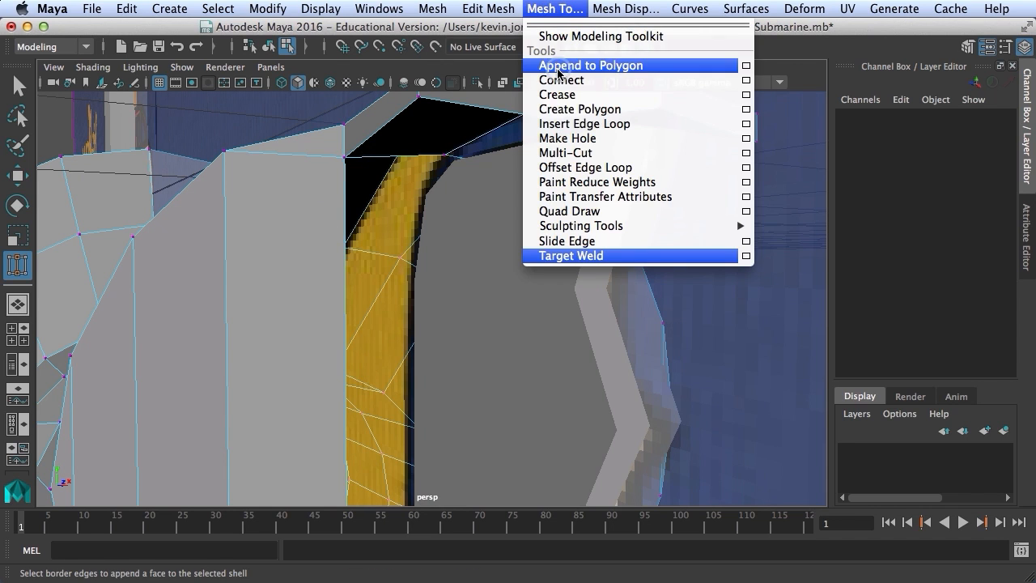
{"action": "left_click", "coordinate": [584, 65]}
{"action": "left_click", "coordinate": [394, 157]}
{"action": "middle_click_drag", "start_coordinate": [361, 267], "coordinate": [361, 154], "text": "alt"}
{"action": "left_click_drag", "start_coordinate": [361, 154], "coordinate": [362, 247], "text": "alt"}
{"action": "middle_click_drag", "start_coordinate": [362, 246], "coordinate": [365, 73], "text": "alt"}
{"action": "left_click", "coordinate": [405, 411]}
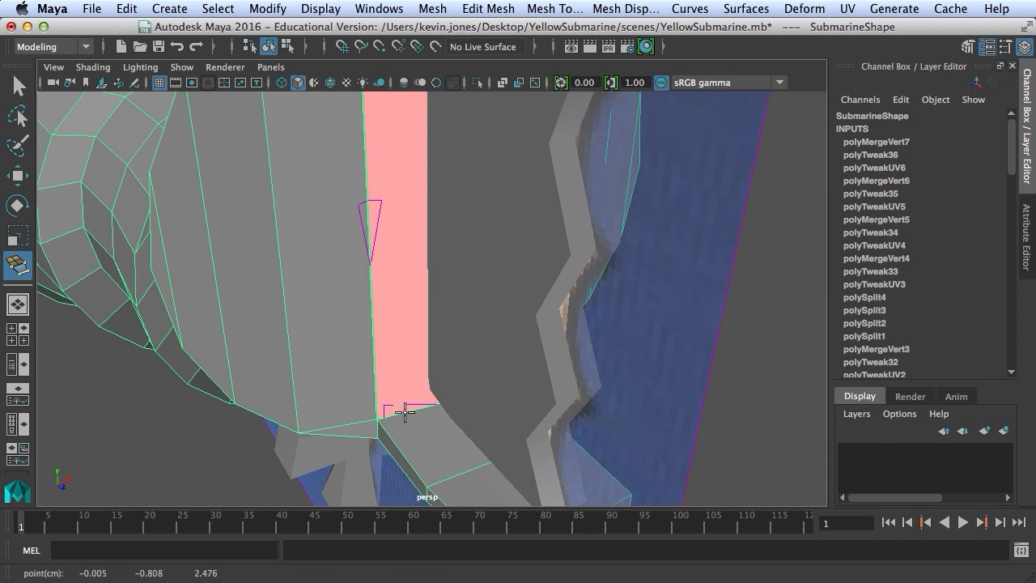
{"action": "key", "text": "w"}
Close the opening on the opposite side of the rear hull by appending a polygon from the upper overhang's rim edge to the lower one's
{"action": "left_click_drag", "start_coordinate": [418, 340], "coordinate": [343, 430], "text": "alt"}
{"action": "middle_click_drag", "start_coordinate": [343, 431], "coordinate": [340, 468], "text": "alt"}
{"action": "left_click", "coordinate": [18, 266]}
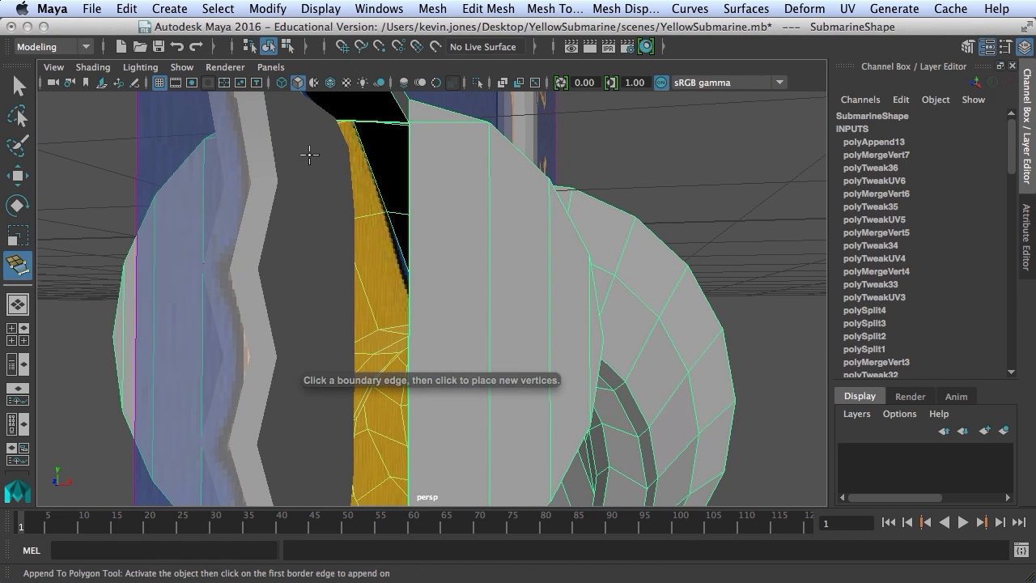
{"action": "left_click", "coordinate": [365, 122]}
{"action": "middle_click_drag", "start_coordinate": [382, 225], "coordinate": [387, 162], "text": "alt"}
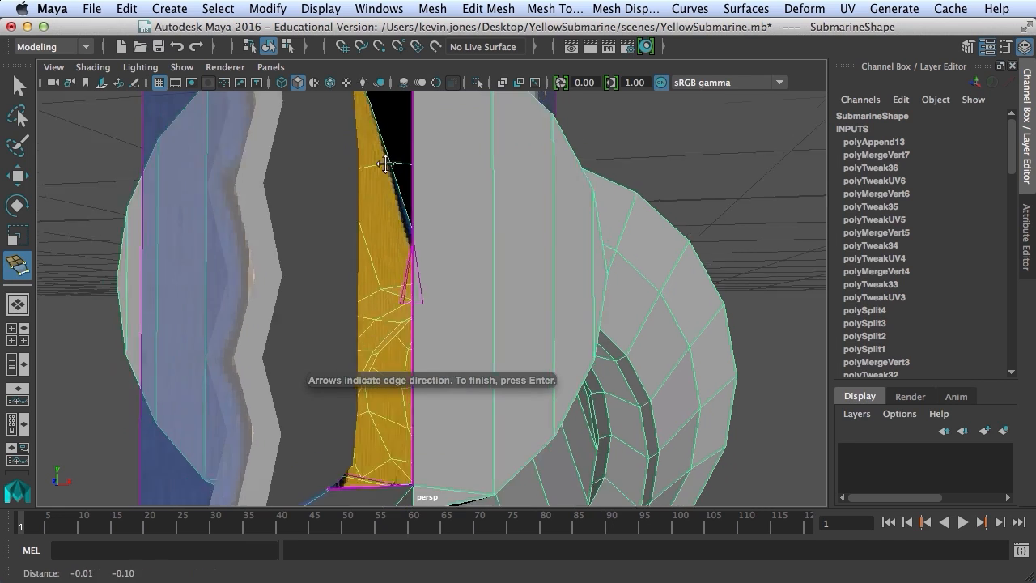
{"action": "left_click_drag", "start_coordinate": [386, 162], "coordinate": [380, 211], "text": "alt"}
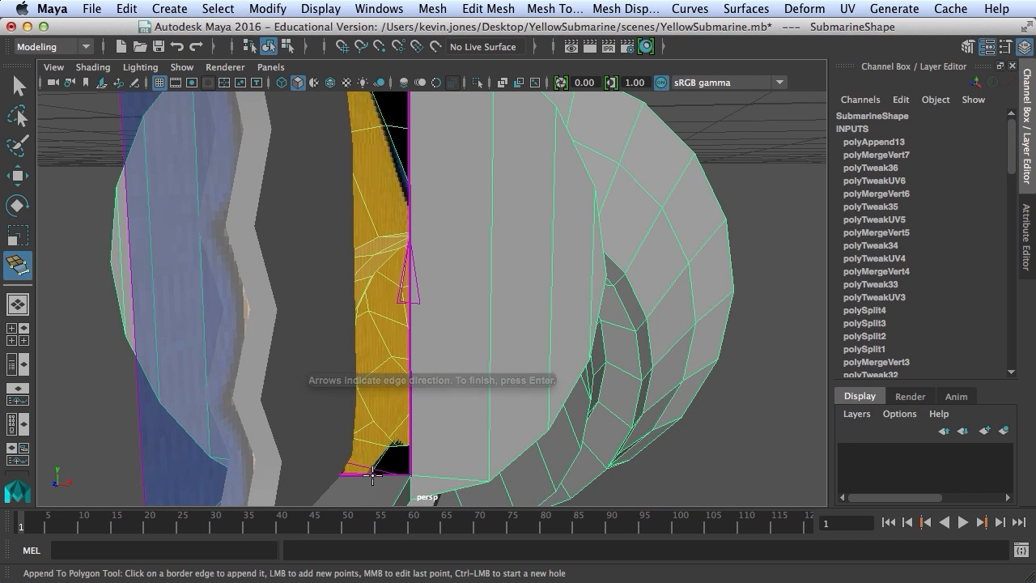
{"action": "key", "text": "Return"}
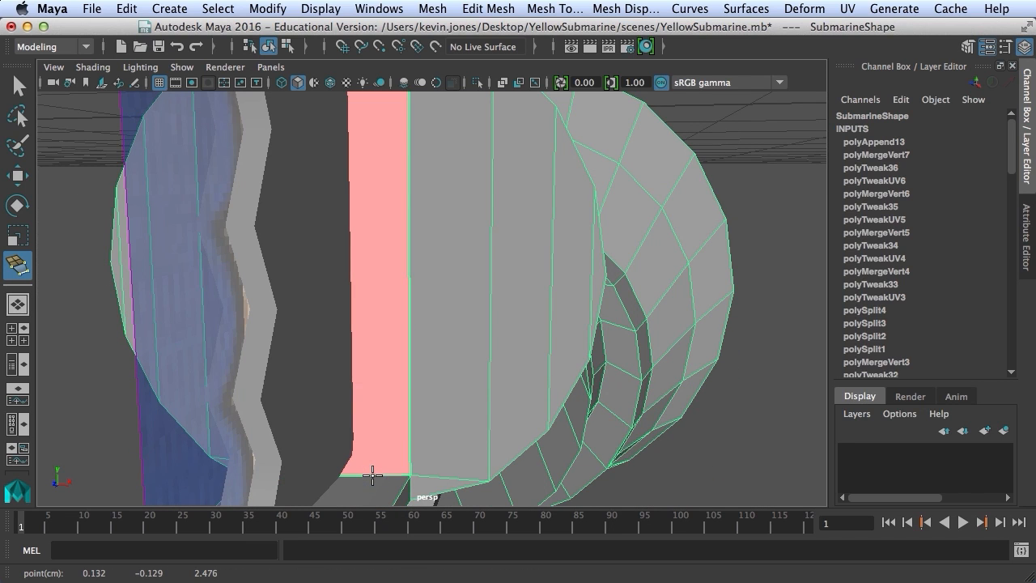
{"action": "key", "text": "w"}
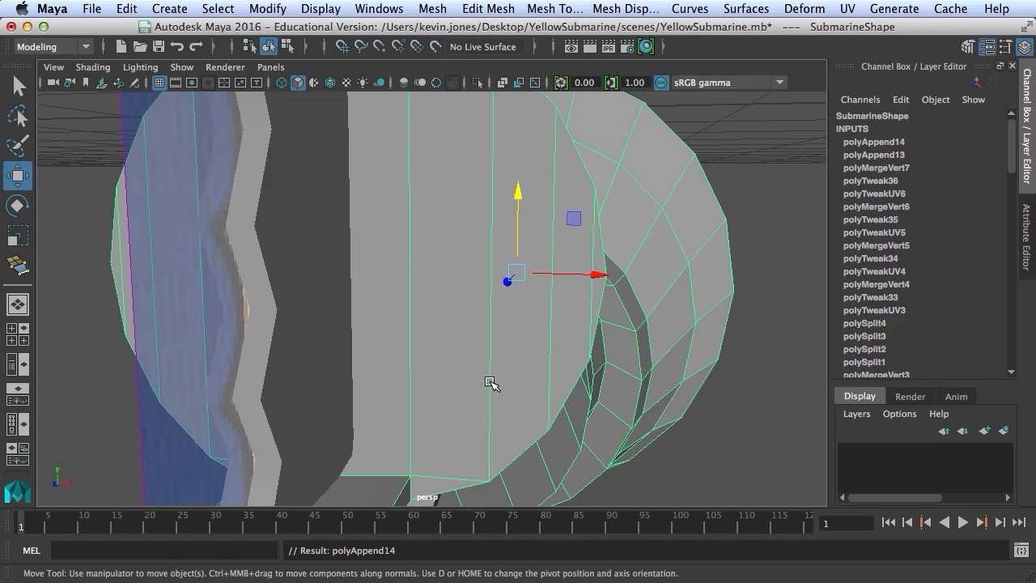
Deselect the submarine and save the YellowSubmarine.mb scene
{"action": "right_click_drag", "start_coordinate": [490, 381], "coordinate": [324, 380], "text": "alt"}
{"action": "left_click_drag", "start_coordinate": [446, 382], "coordinate": [409, 427], "text": "alt"}
{"action": "right_click_drag", "start_coordinate": [500, 400], "coordinate": [422, 397], "text": "alt"}
{"action": "key", "text": "f"}
{"action": "left_click_drag", "start_coordinate": [478, 380], "coordinate": [436, 375], "text": "alt"}
{"action": "left_click", "coordinate": [381, 336]}
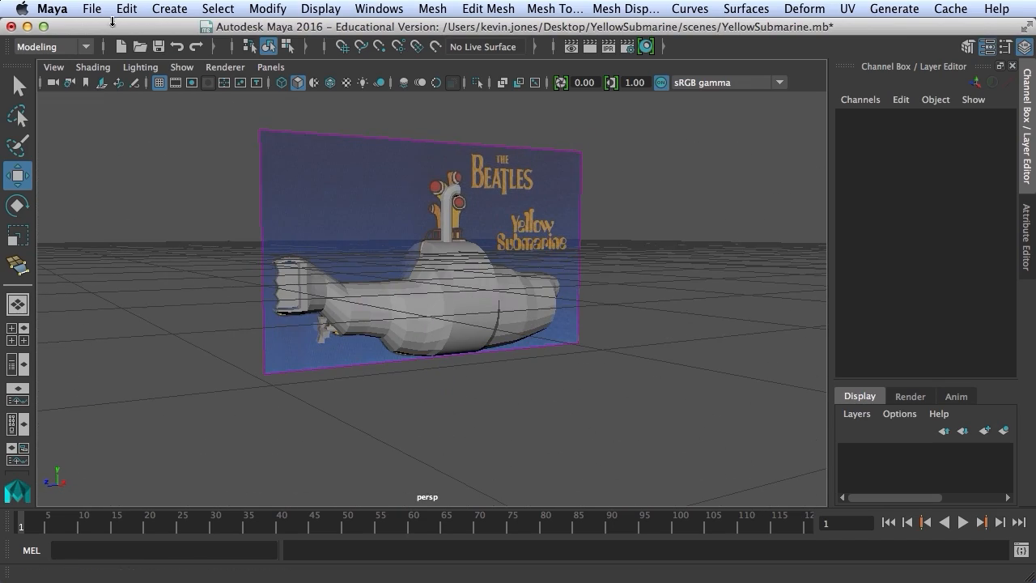
{"action": "left_click", "coordinate": [92, 9]}
{"action": "left_click", "coordinate": [106, 78]}
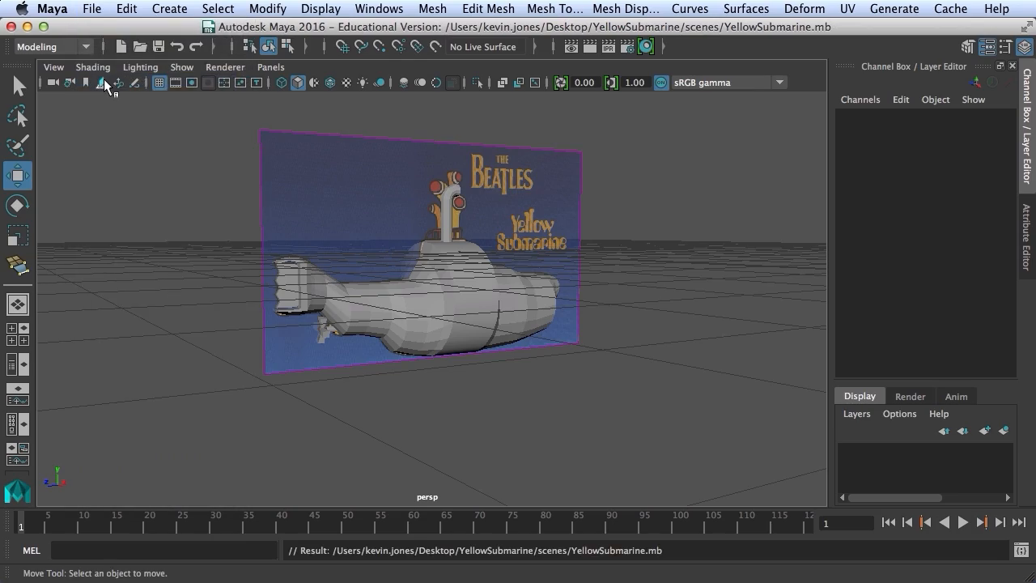